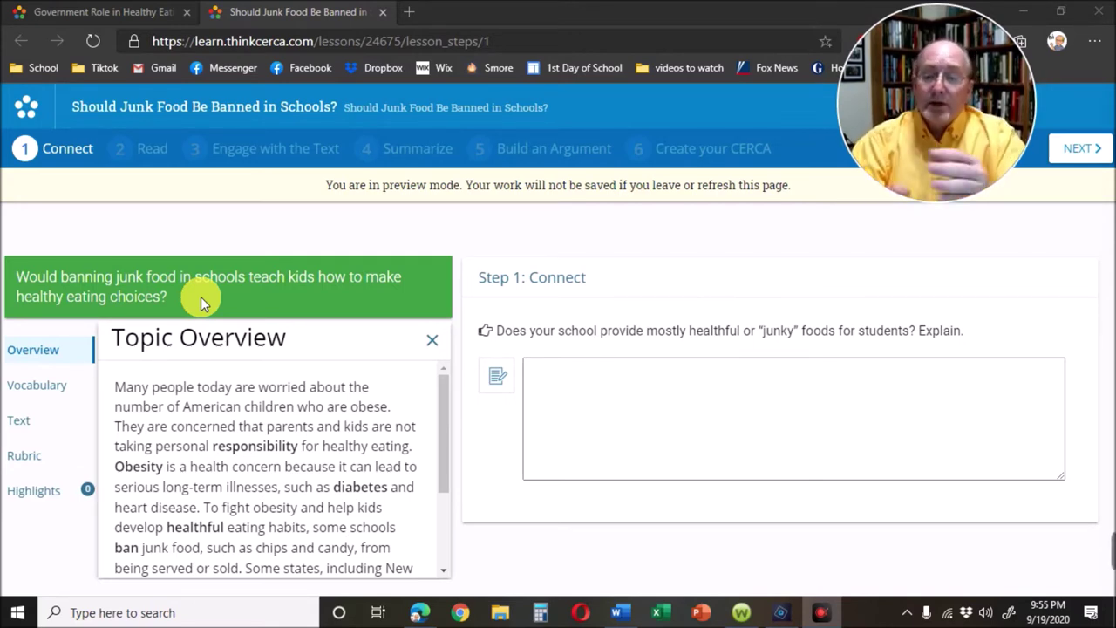
Answer the Connect question: the school offers healthy food, requires vegetables and fruit at lunch, and serves whole-grain Pop-Tarts; view the answer in Your Work
scroll(190, 414, down, 3)
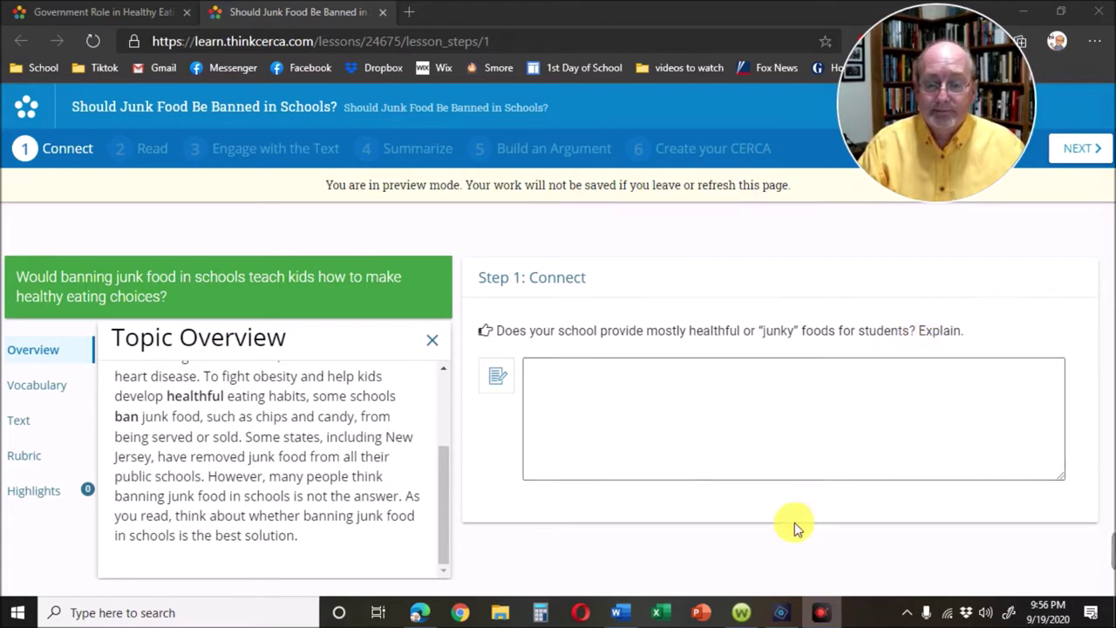
click(722, 428)
text(My school offers plenty of healthy food. In fact, they require us to take a vegetable and piece of fruit at lunch. In the morning, they don't serve regular Pop-Tarts, they serve whole-grain Pop-Tarts. They don't taste so good, but whole grain is supposed to be healthier.)
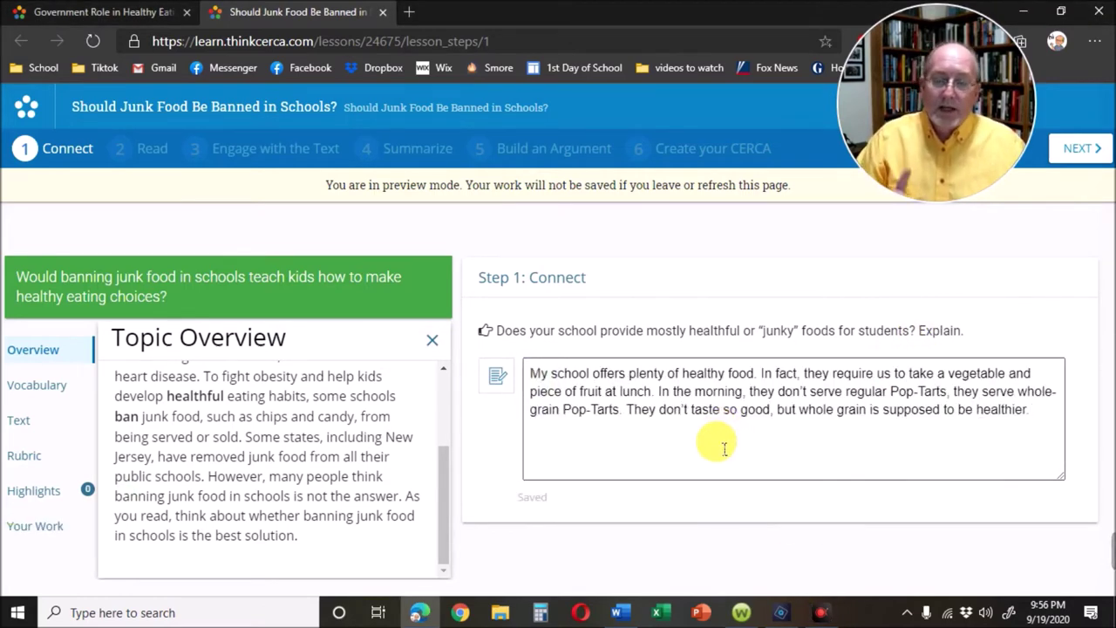
click(52, 525)
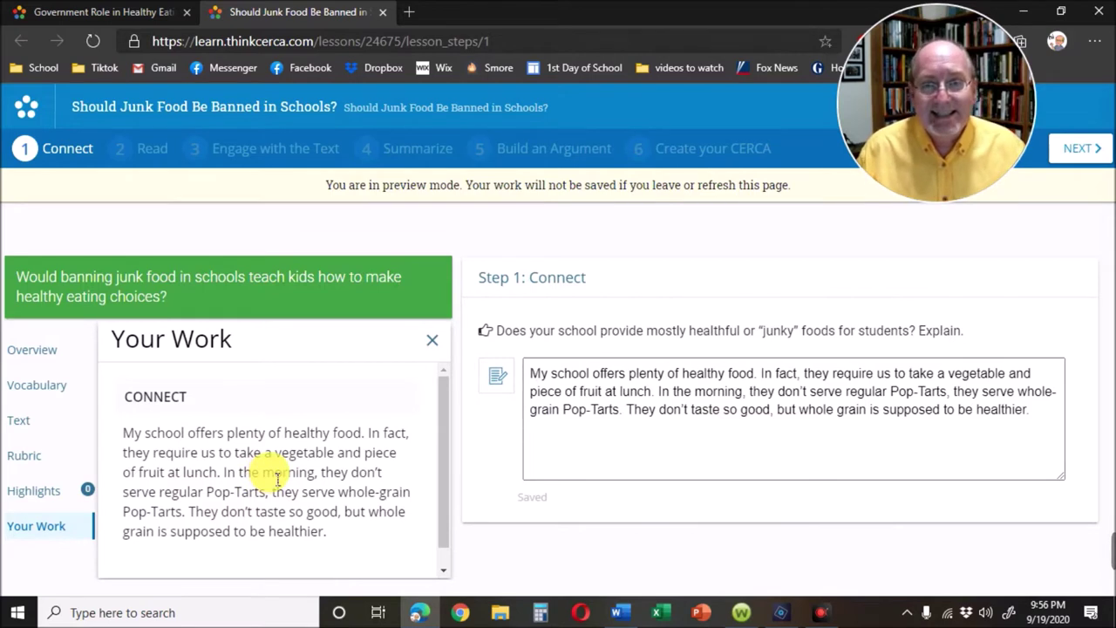
click(579, 454)
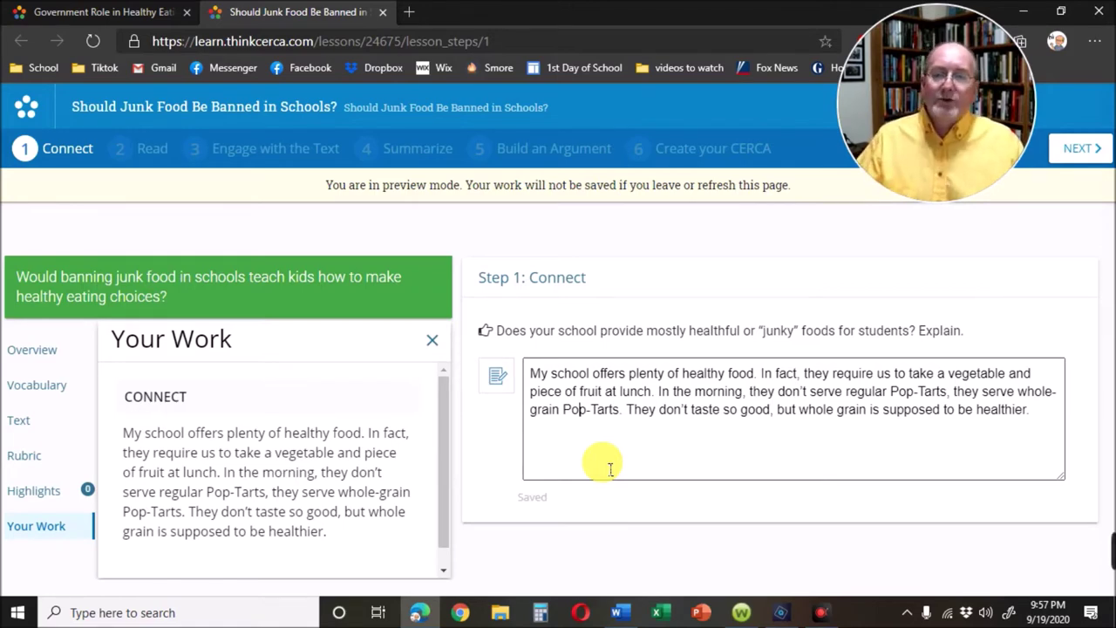
Advance to the Read step and play the first 23 seconds of the junk food article's audio narration
click(1085, 157)
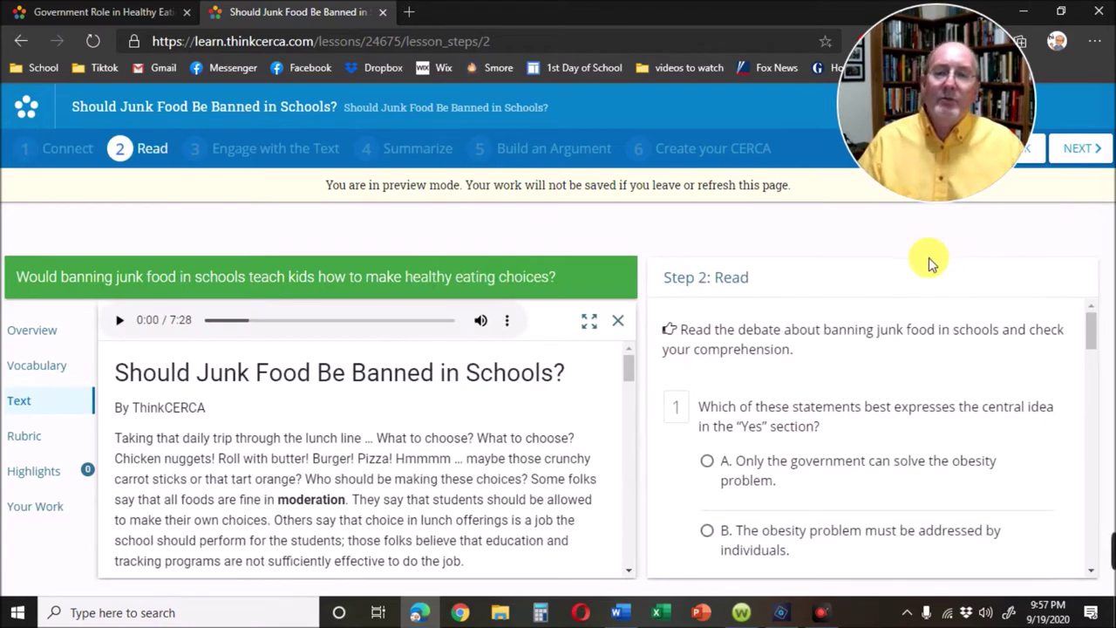
scroll(343, 425, down, 3)
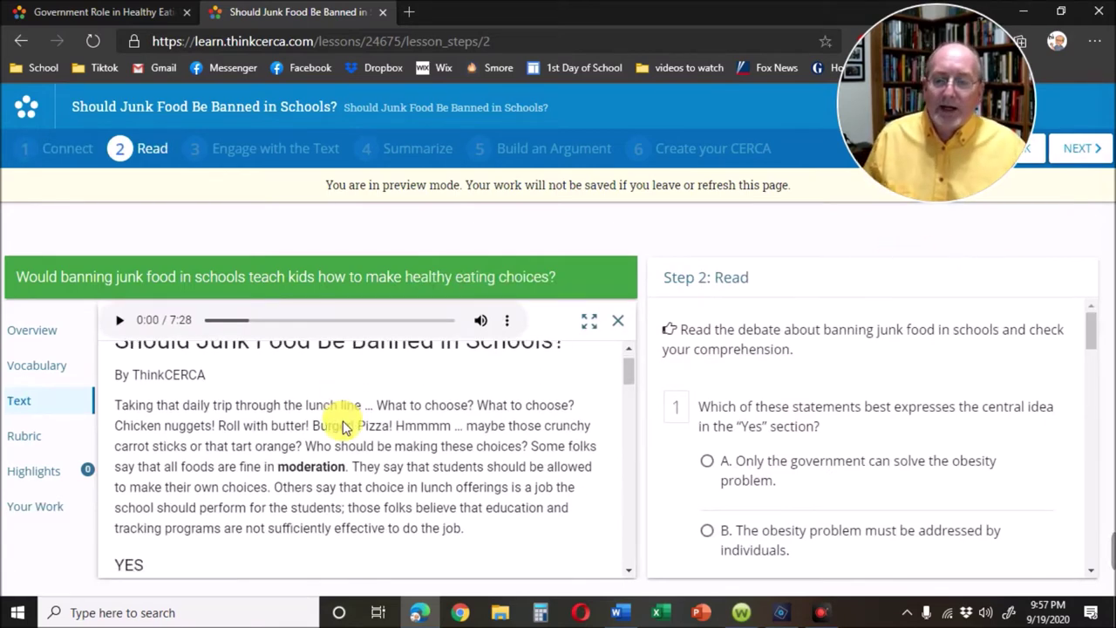
scroll(343, 427, down, 6)
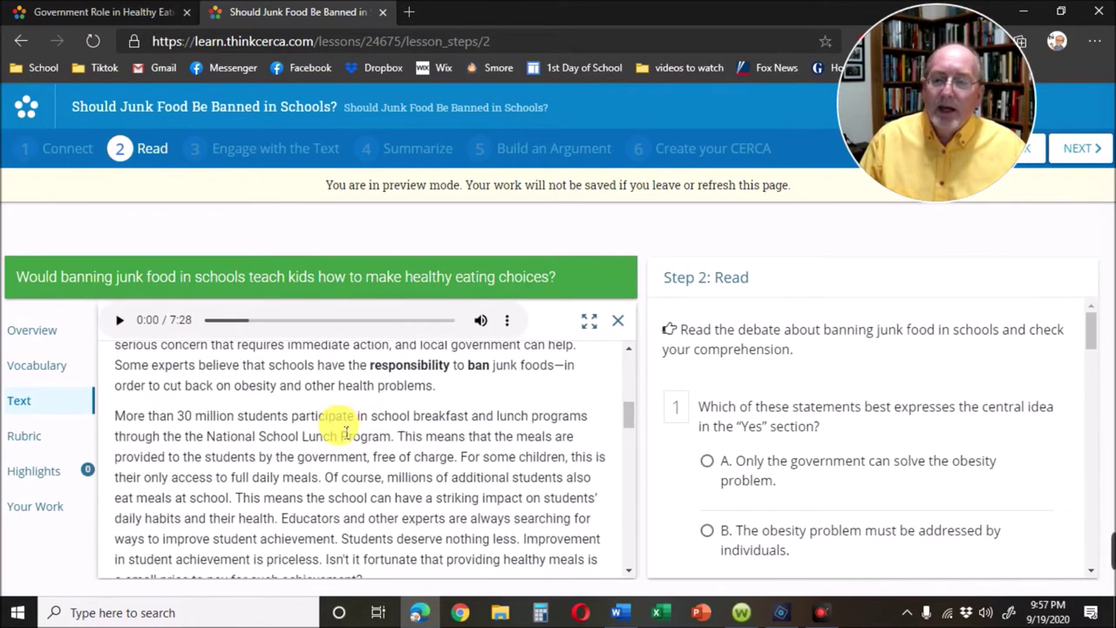
scroll(341, 431, up, 4)
scroll(336, 427, up, 5)
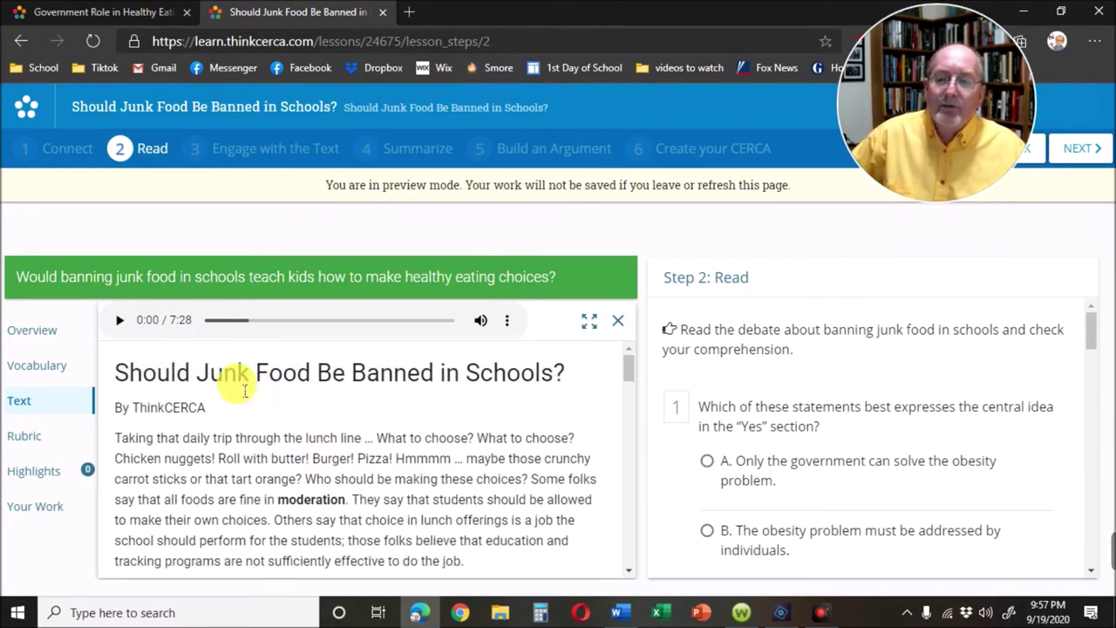
click(119, 325)
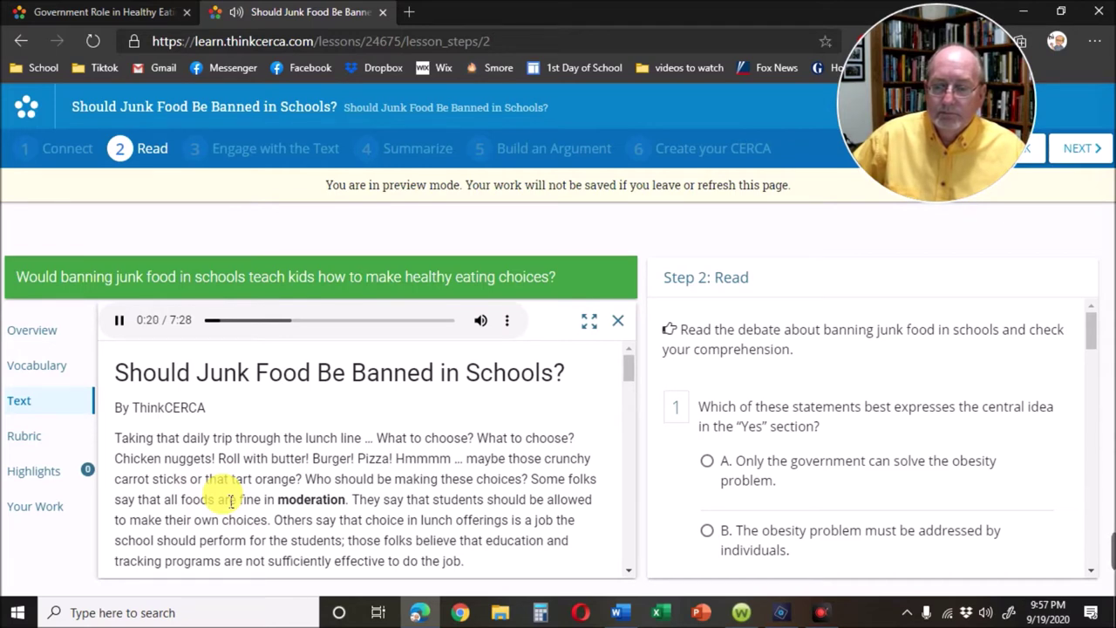
click(119, 321)
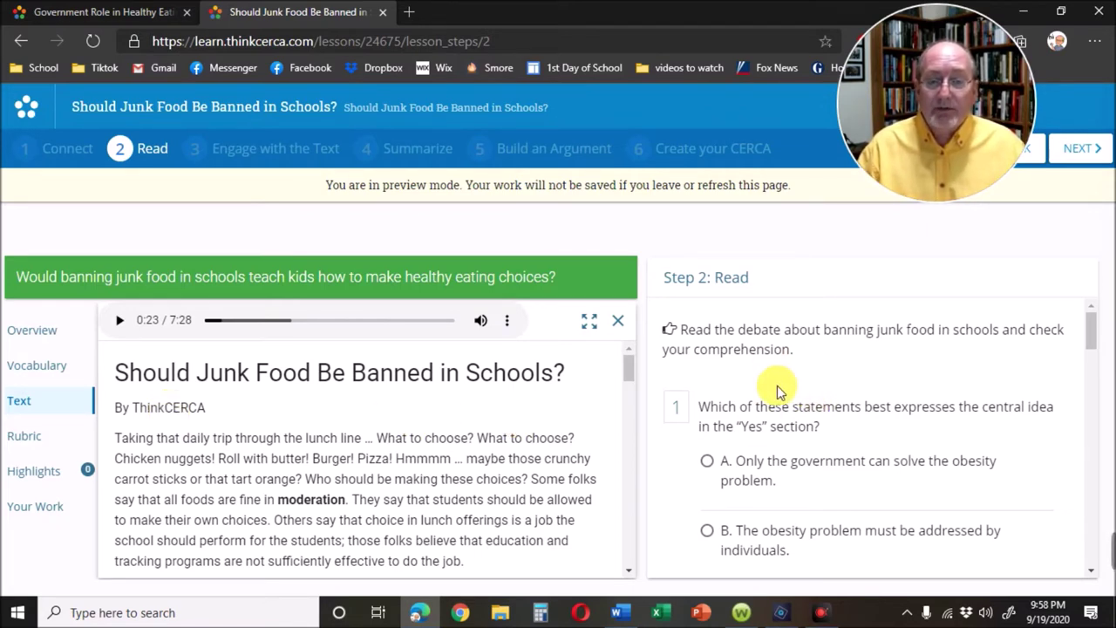
Choose option A for each of the five comprehension questions in the Read step
click(735, 462)
scroll(735, 462, down, 5)
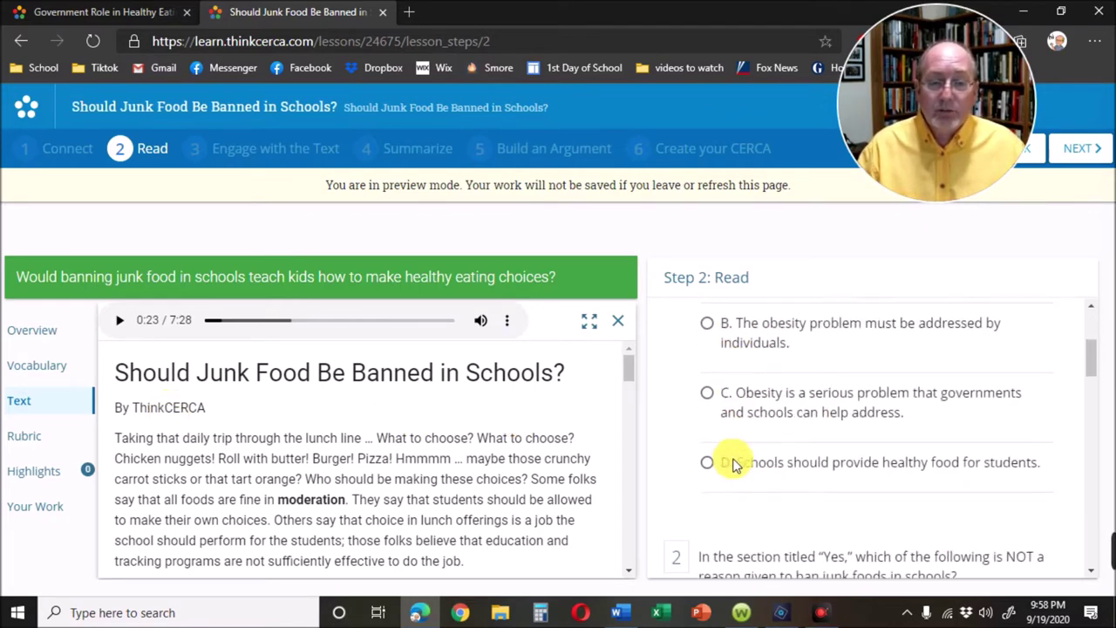
click(715, 447)
scroll(733, 462, down, 4)
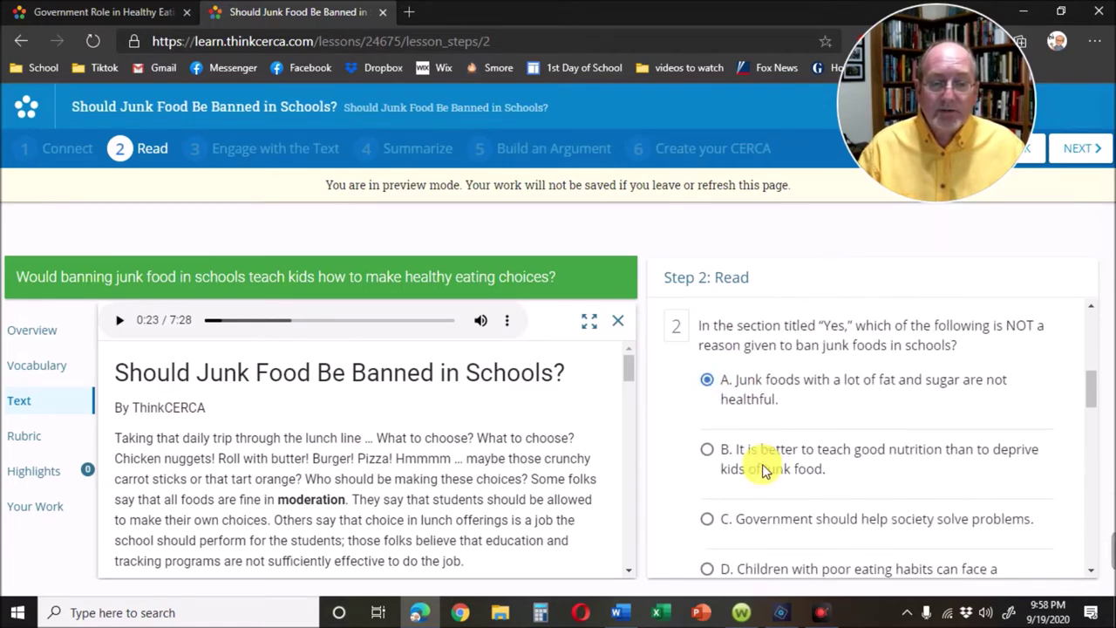
scroll(715, 497, down, 5)
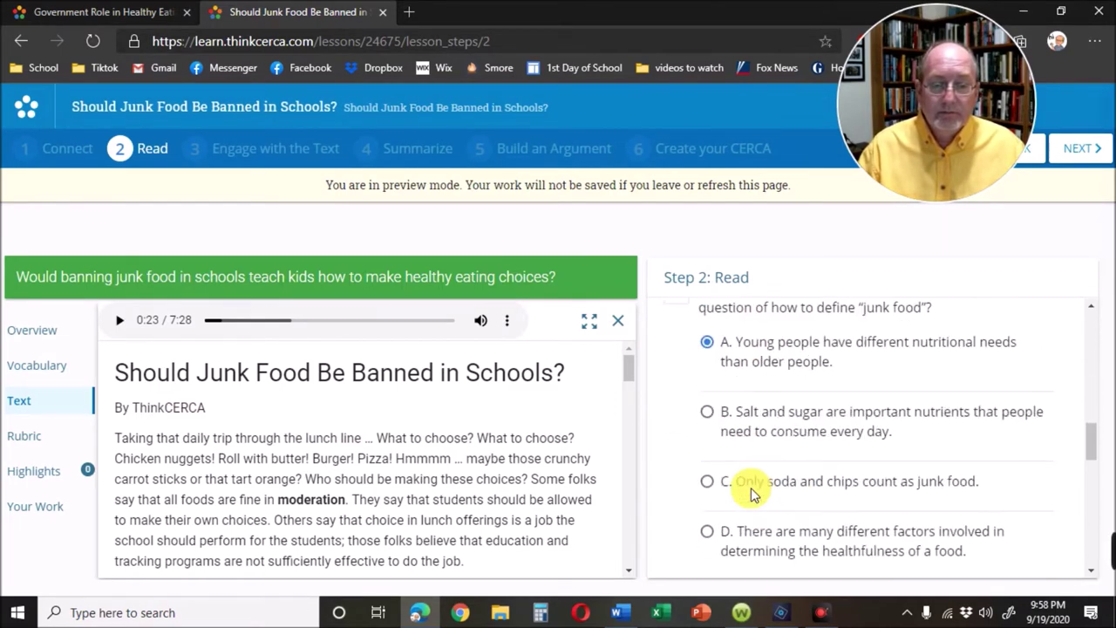
click(708, 487)
scroll(735, 480, down, 5)
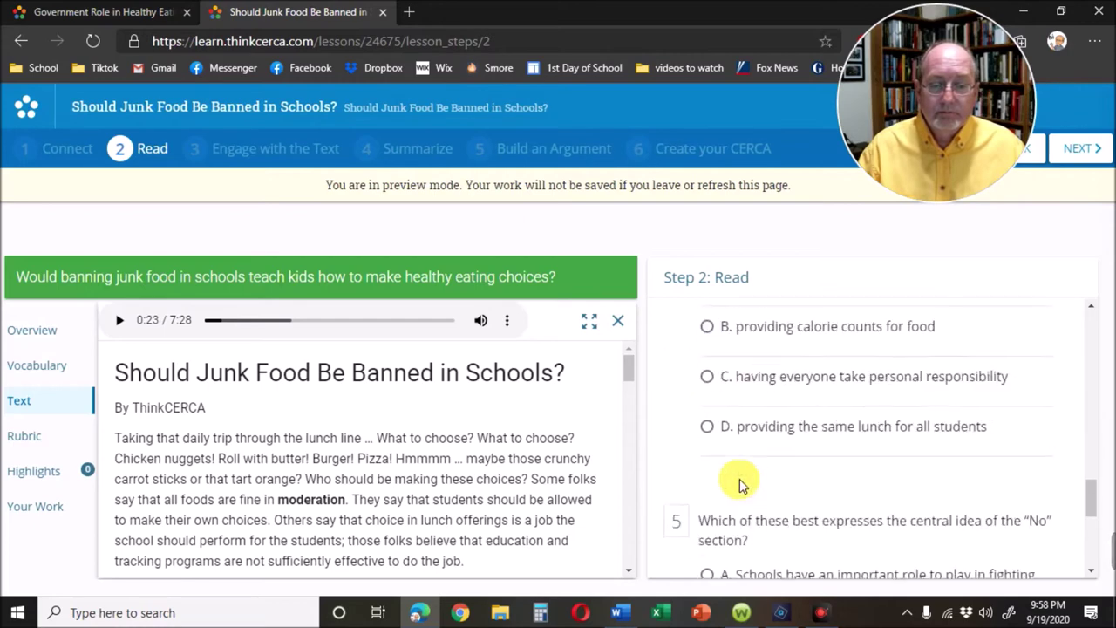
click(708, 407)
scroll(711, 410, down, 2)
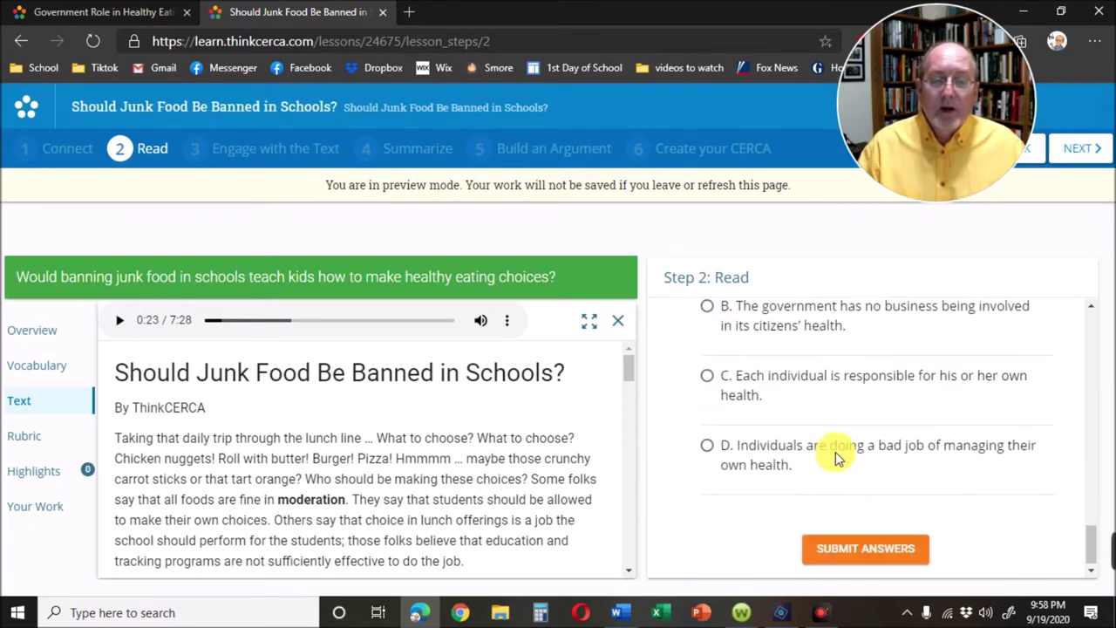
scroll(732, 463, up, 1)
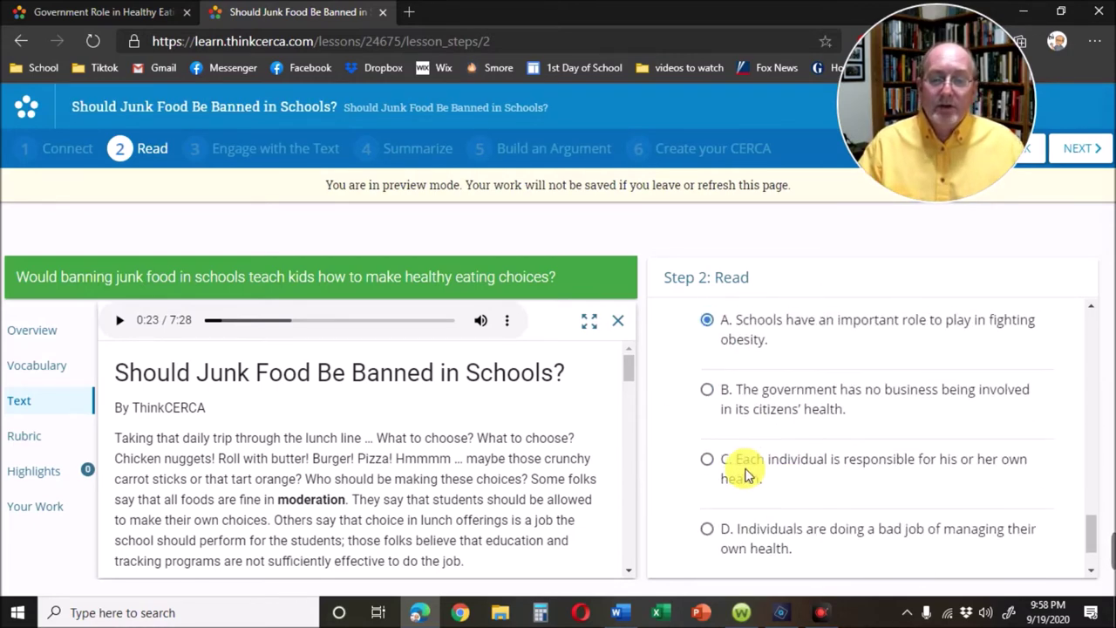
click(706, 321)
scroll(784, 436, down, 1)
scroll(802, 471, down, 1)
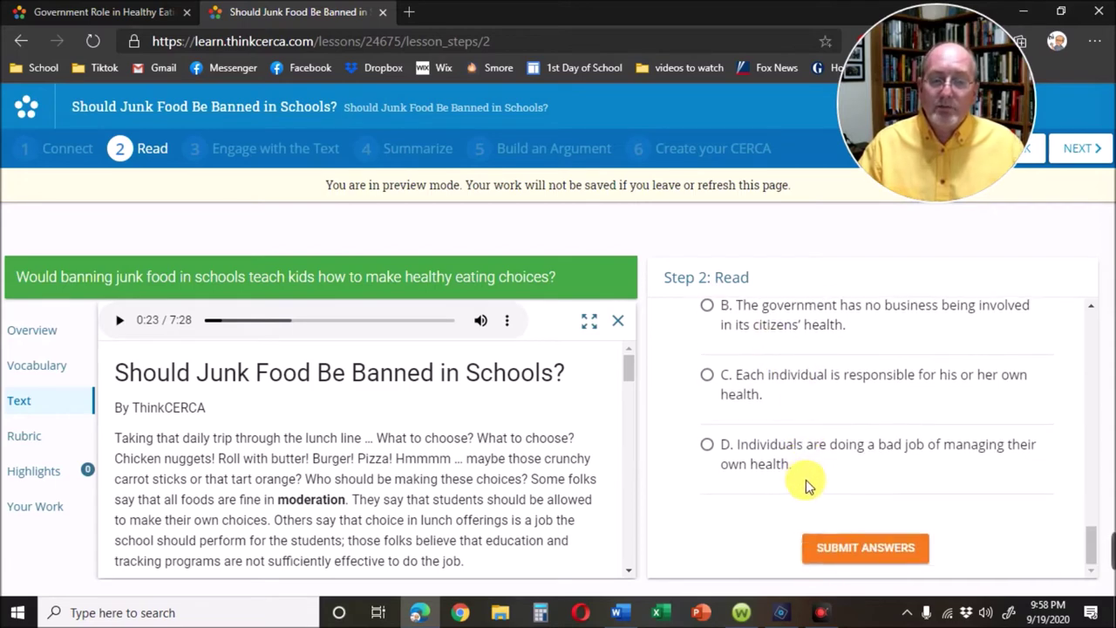
Submit the five comprehension answers and look over the marking of questions 1 and 2
click(837, 546)
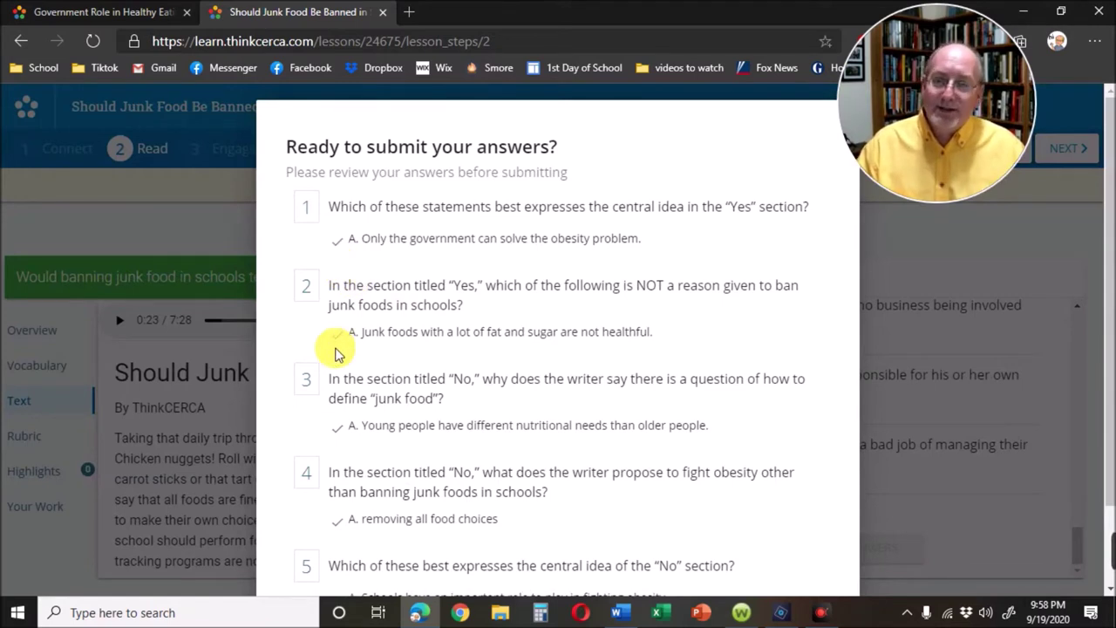
scroll(338, 353, down, 2)
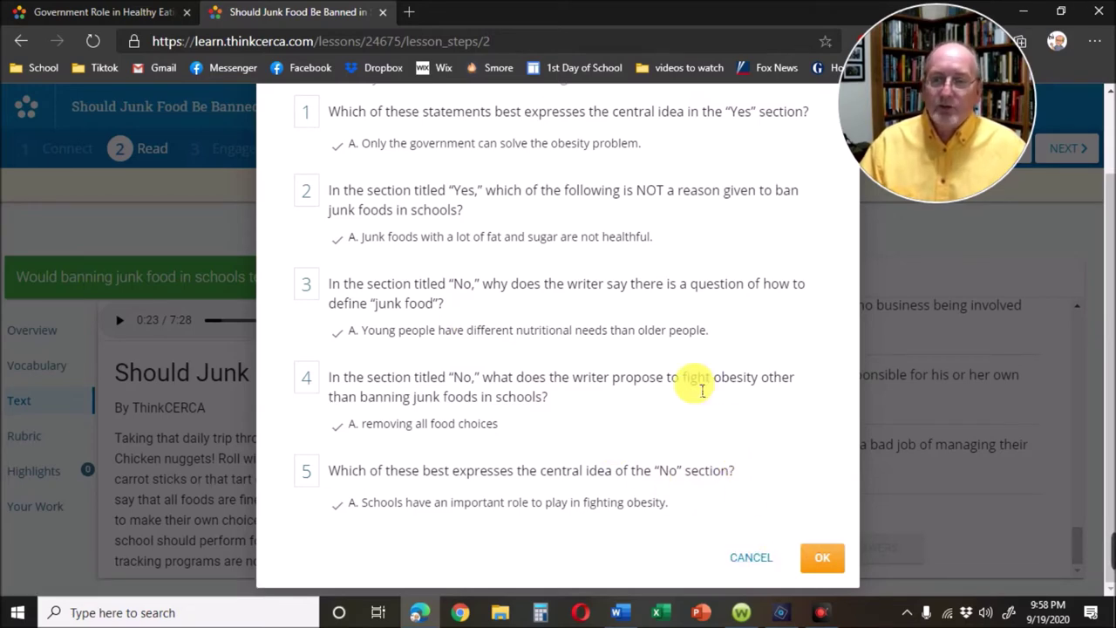
click(817, 555)
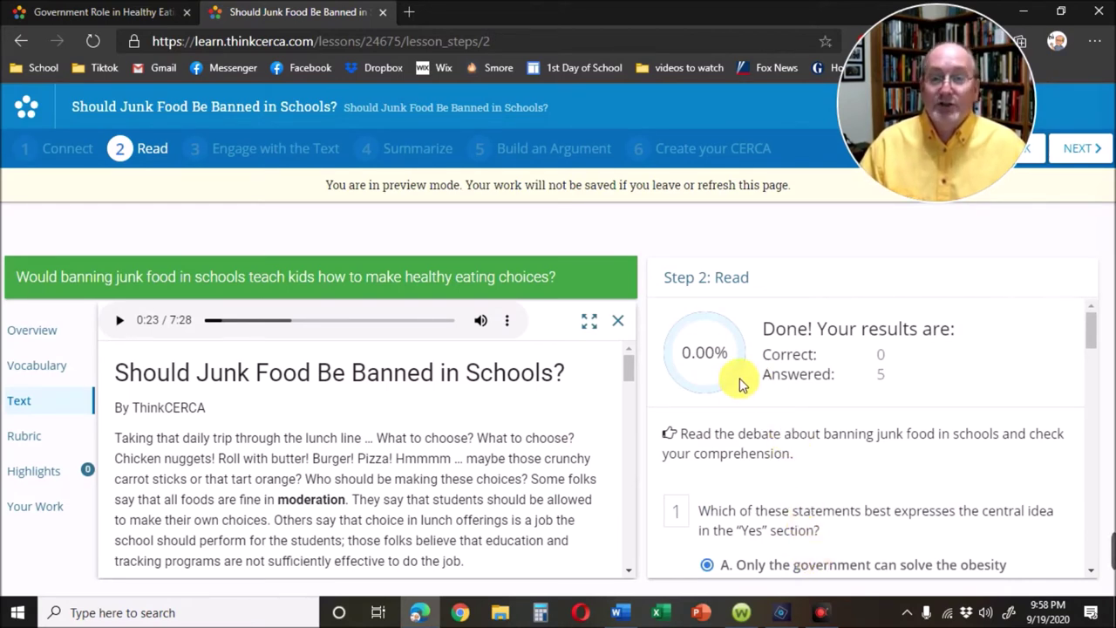
scroll(805, 399, down, 5)
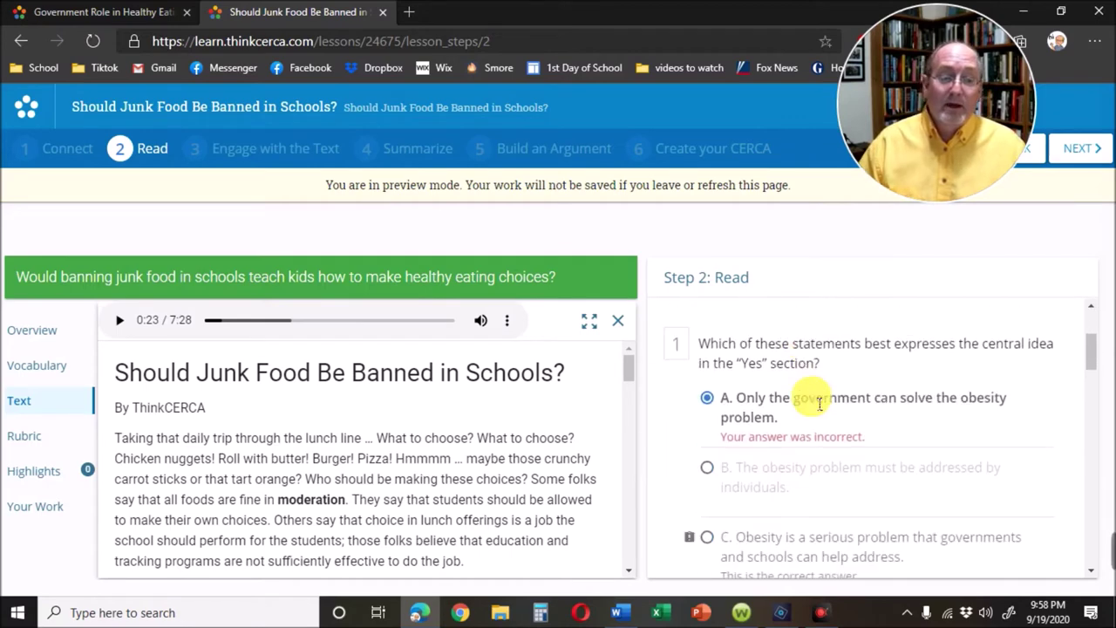
scroll(846, 369, up, 4)
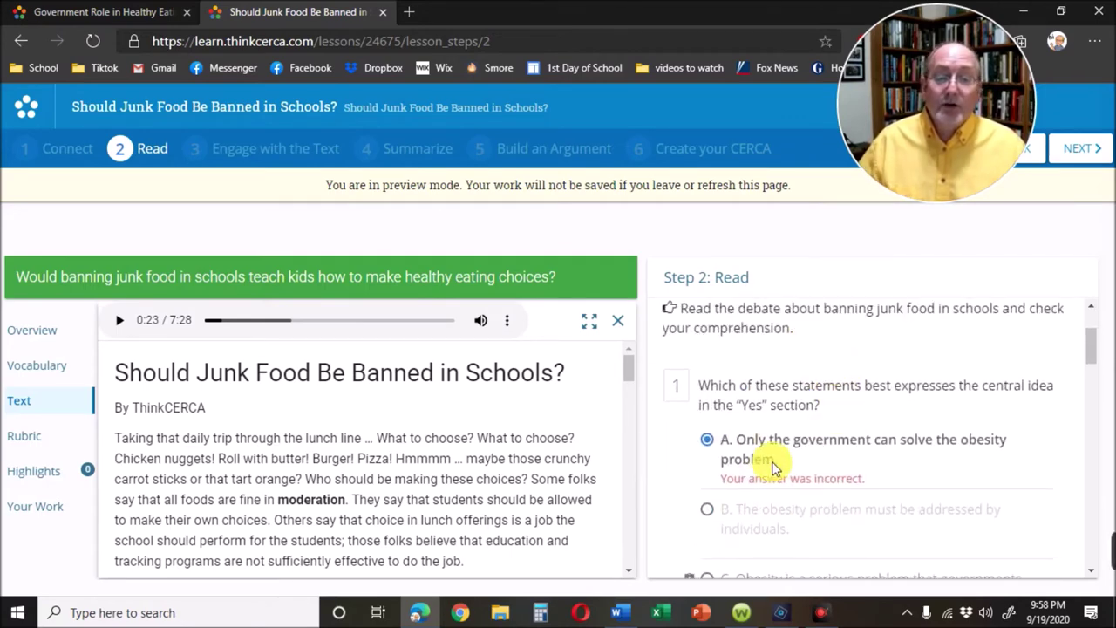
scroll(792, 440, down, 3)
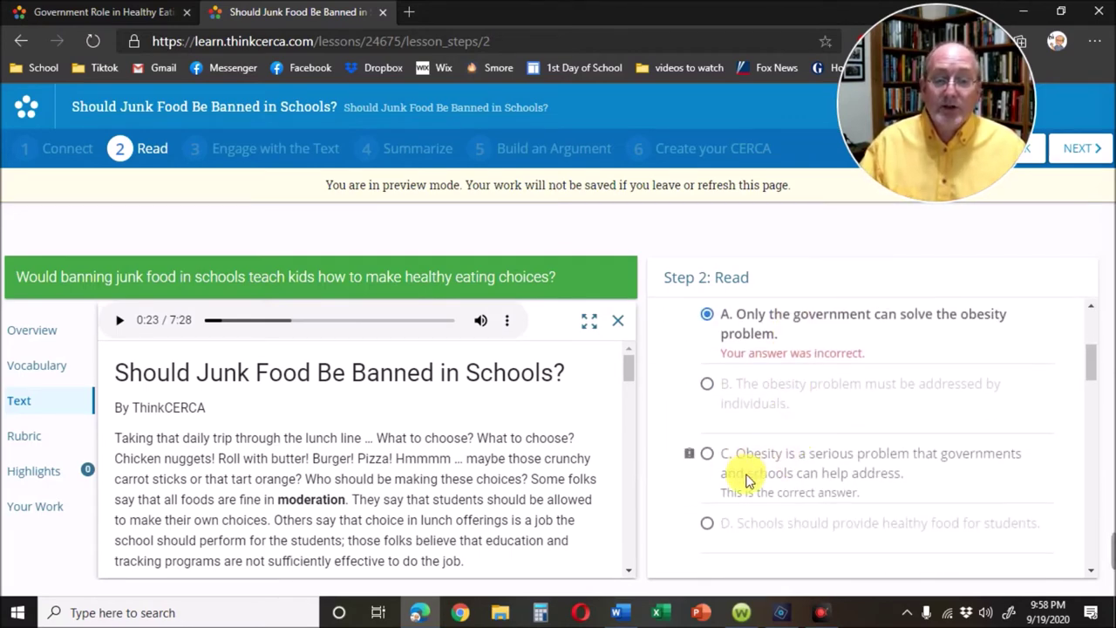
scroll(785, 469, down, 4)
scroll(794, 471, down, 4)
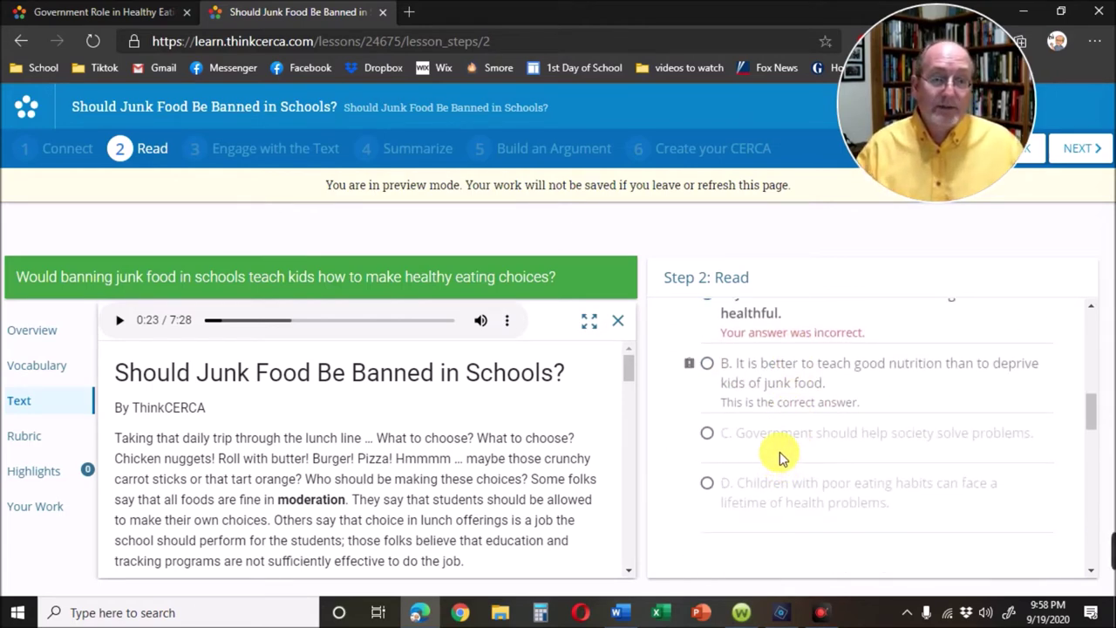
scroll(780, 458, up, 4)
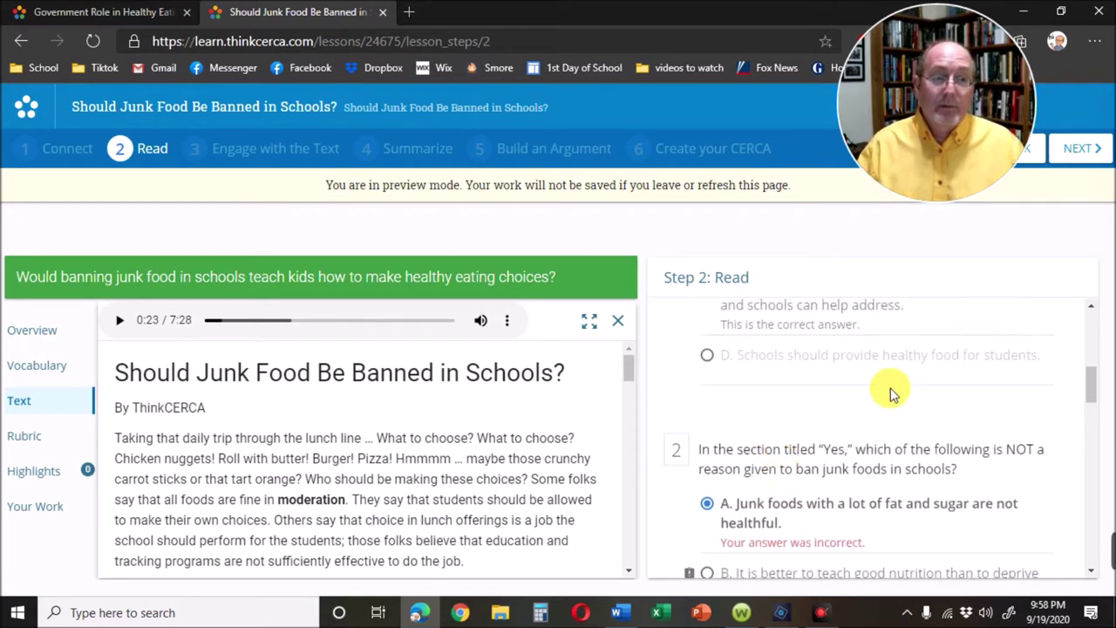
Advance to Engage with the Text and highlight in aqua "Approximately one in every six children in the United States is obese,"
click(1081, 164)
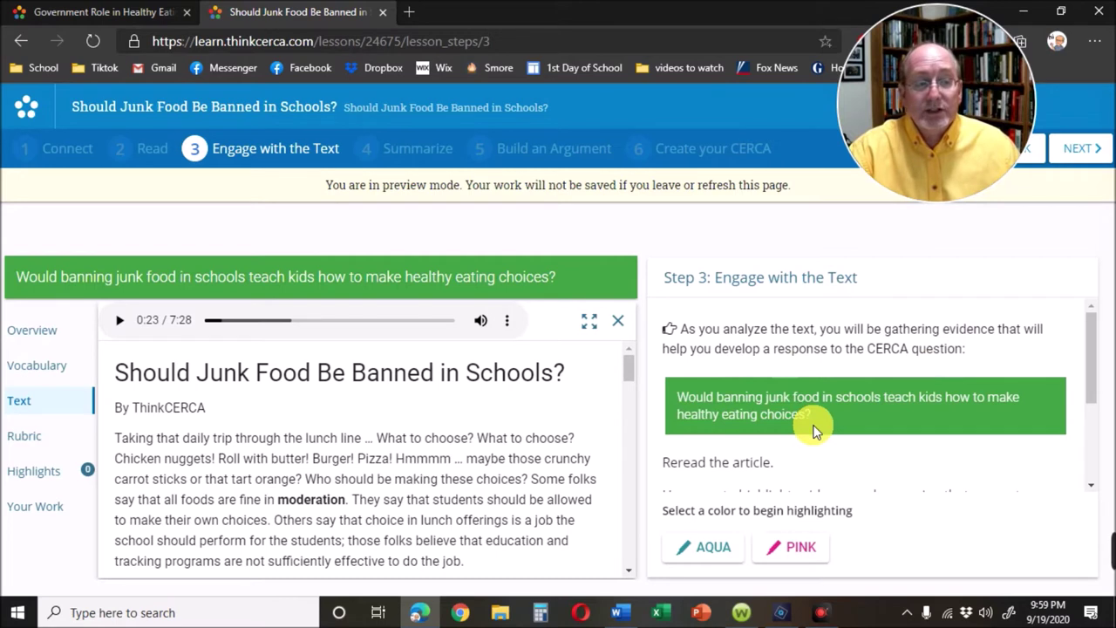
scroll(850, 414, down, 3)
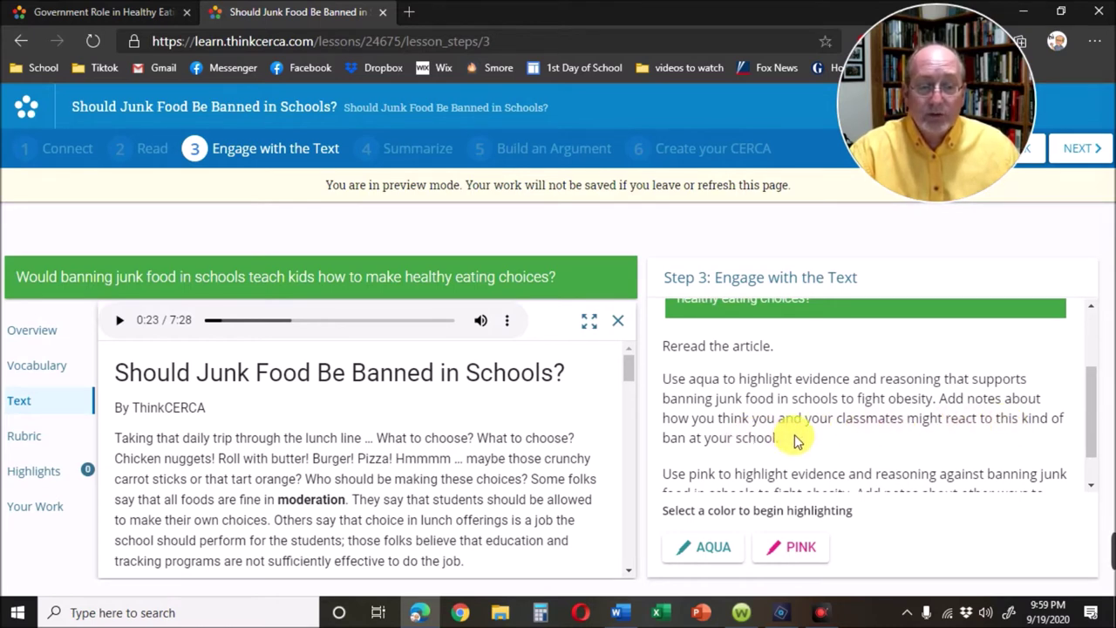
scroll(796, 441, down, 1)
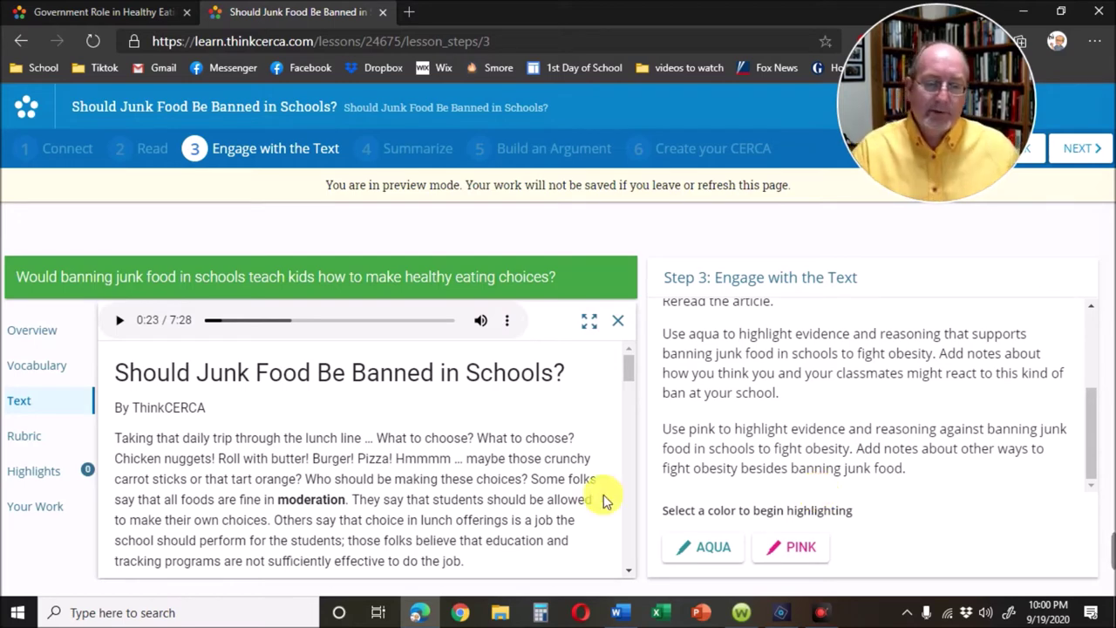
click(737, 550)
scroll(511, 504, down, 3)
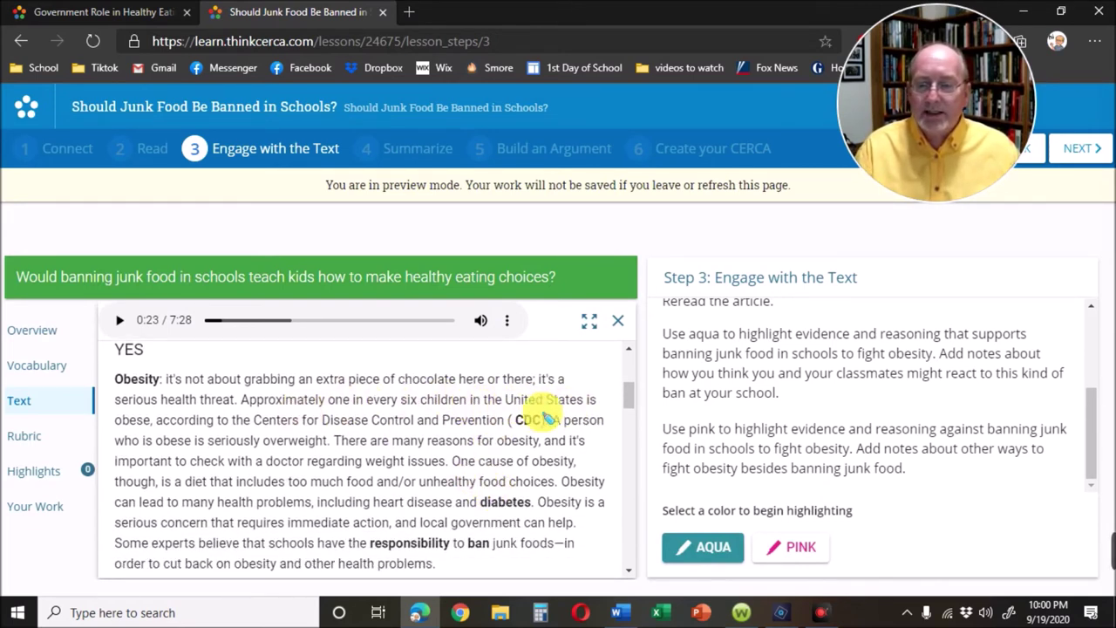
drag(241, 400, 158, 424)
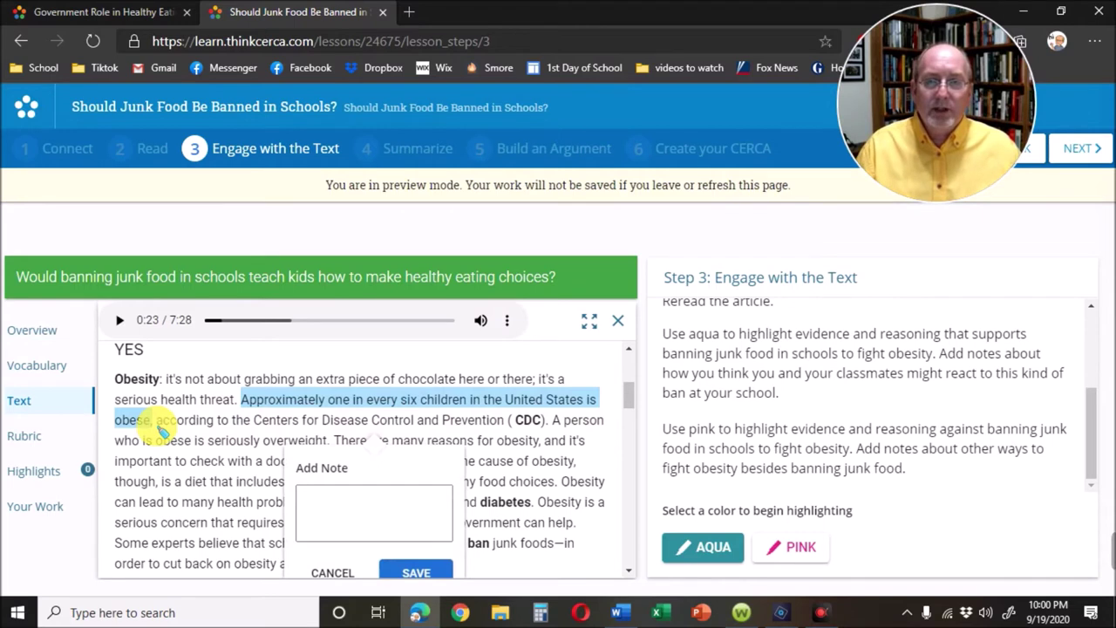
Save a note on the highlight that one in six is just 17%, asking "what if one of your fingers was broken? Would you just ignore it?"
click(335, 506)
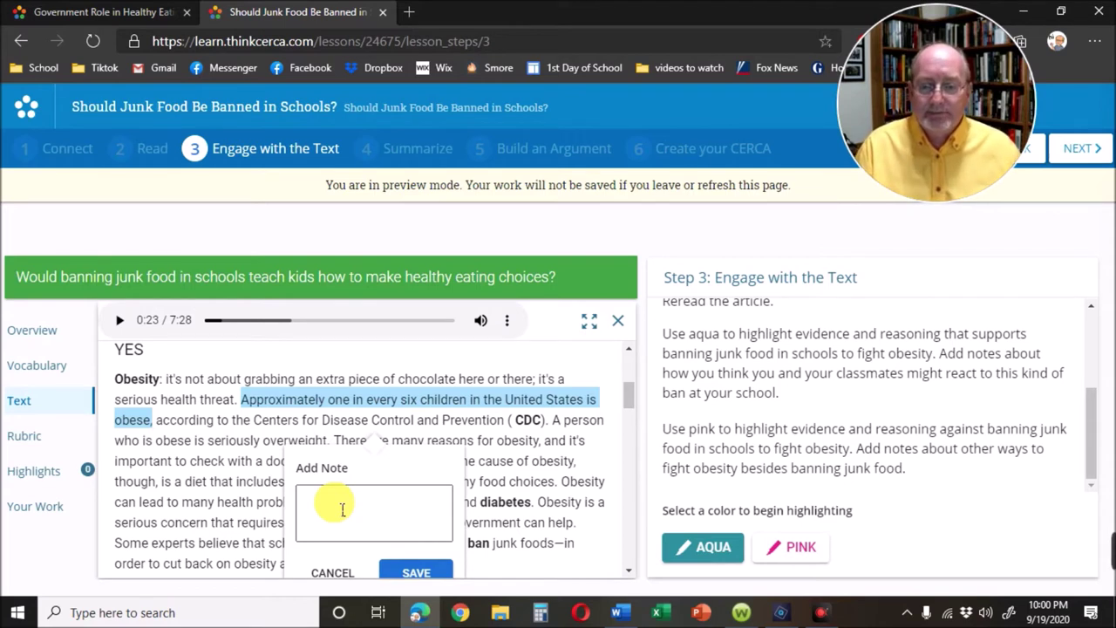
click(445, 567)
text(what if one of your fingers was broken? Would you just ignore it?)
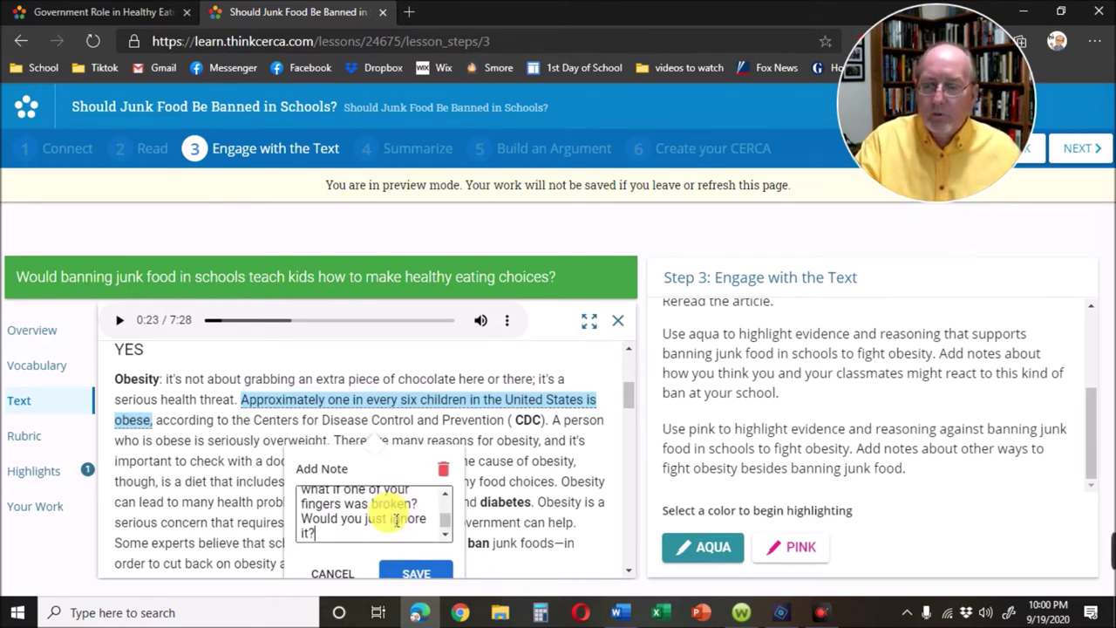
drag(442, 526, 444, 511)
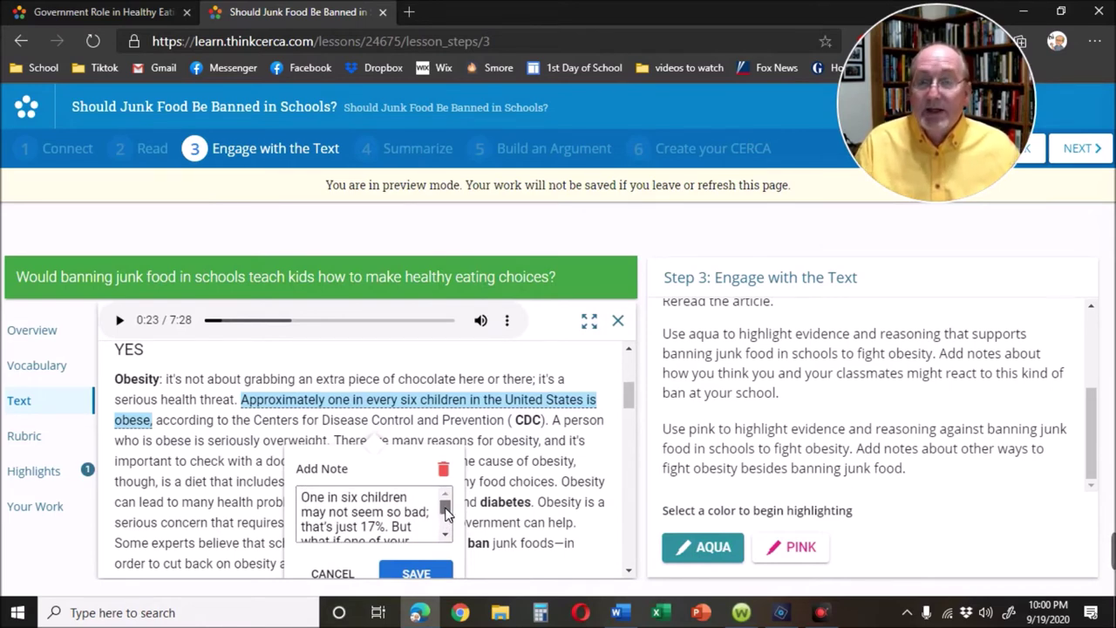
drag(445, 510, 450, 530)
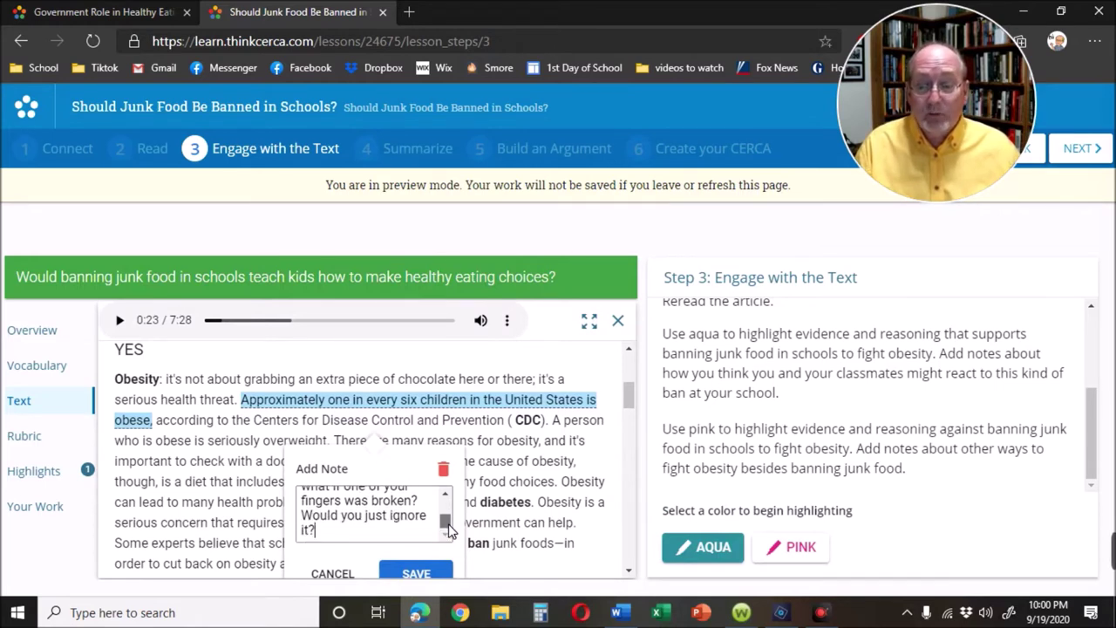
click(449, 530)
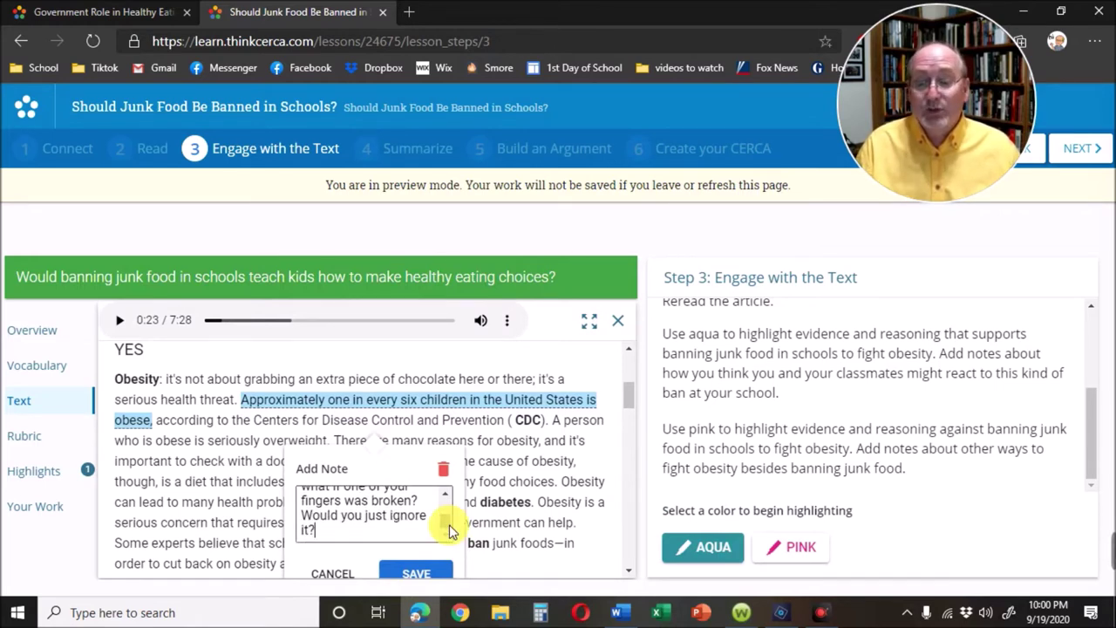
scroll(449, 534, down, 1)
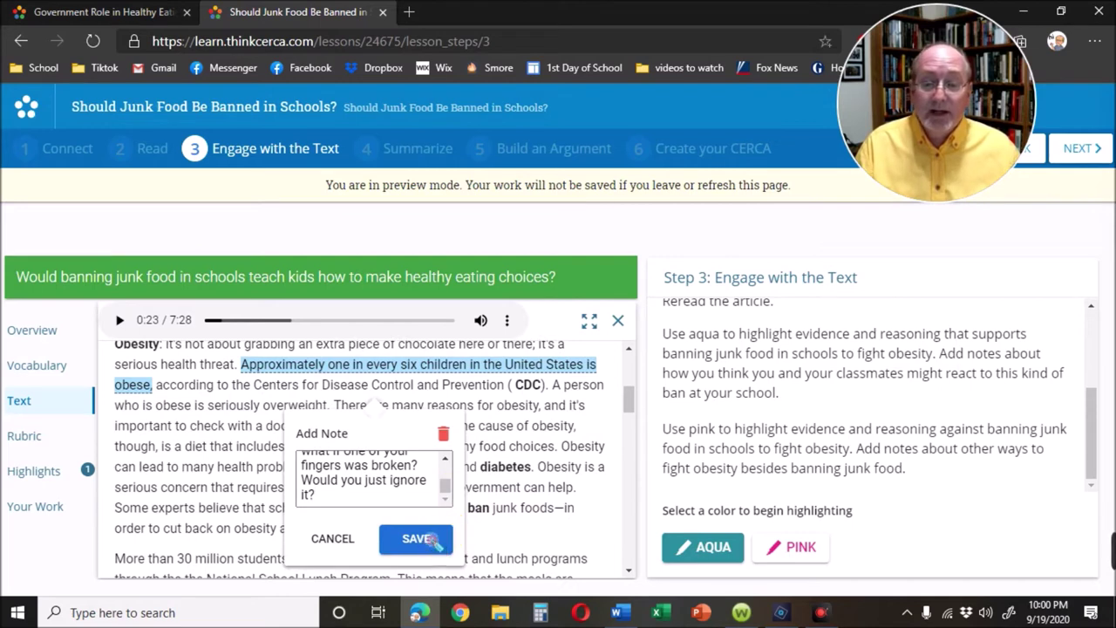
click(443, 536)
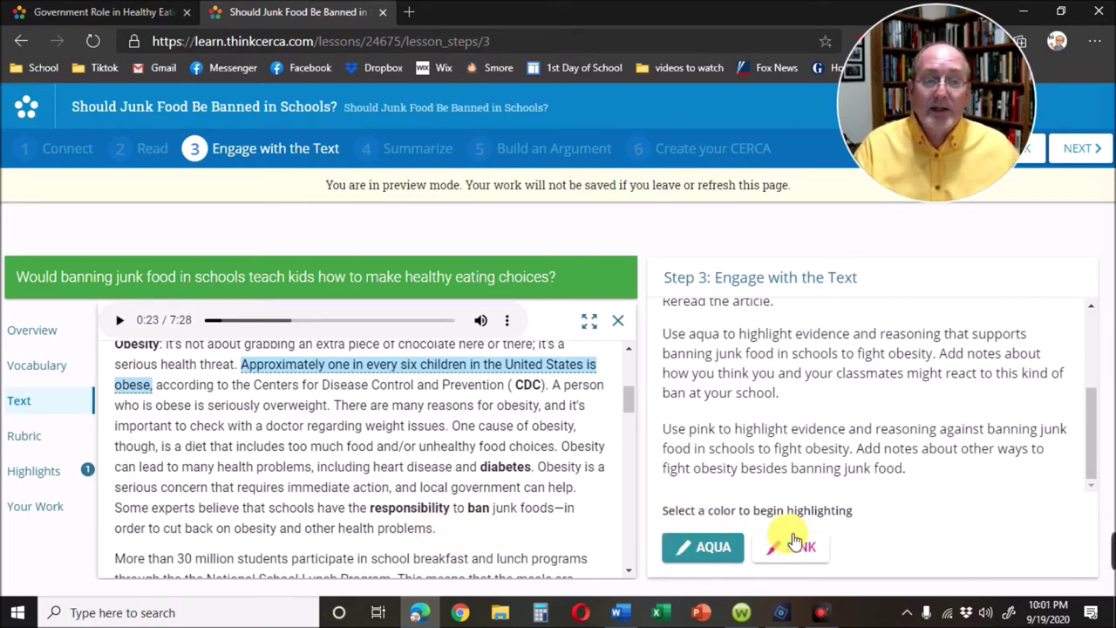
Advance to the Summarize step and copy the three sentence stems into the summary box
click(1078, 164)
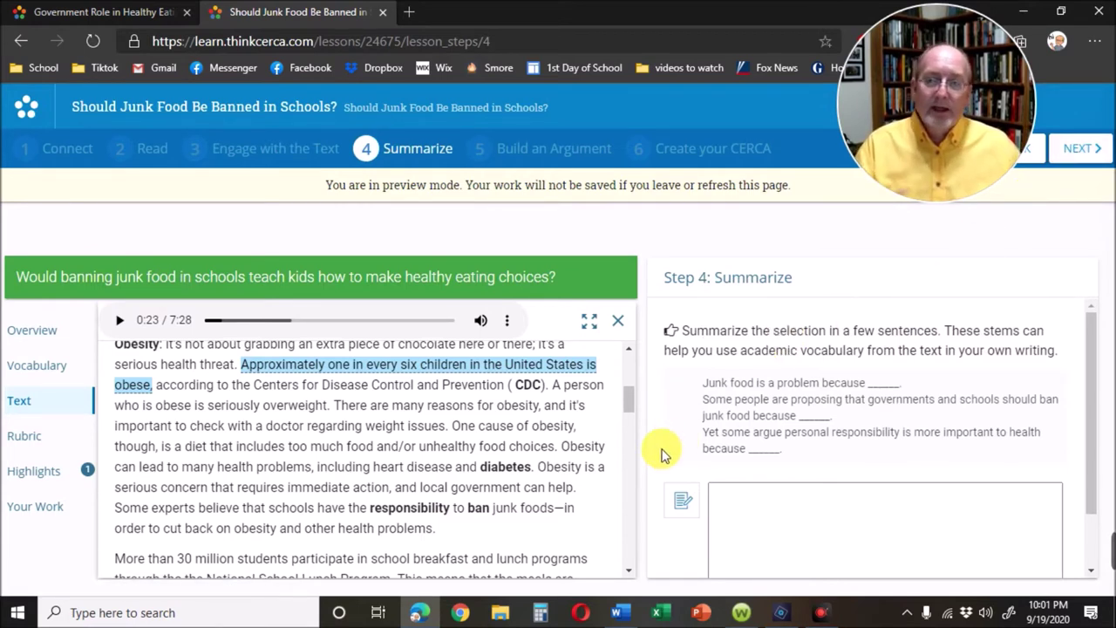
scroll(667, 453, down, 1)
drag(818, 417, 717, 352)
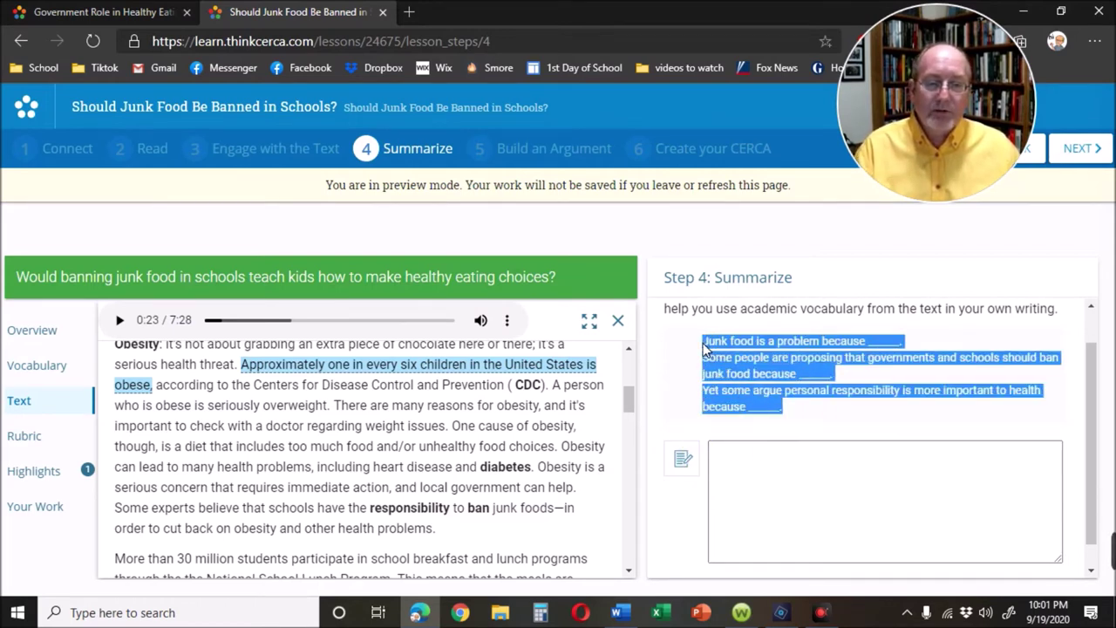
key(ctrl+c)
click(776, 462)
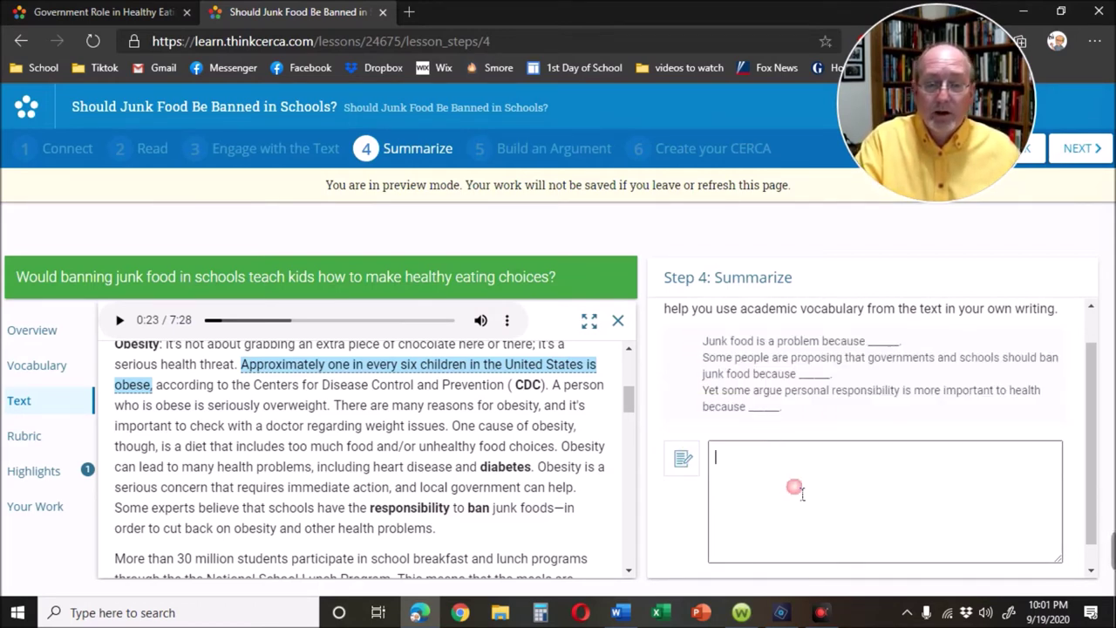
key(ctrl+v)
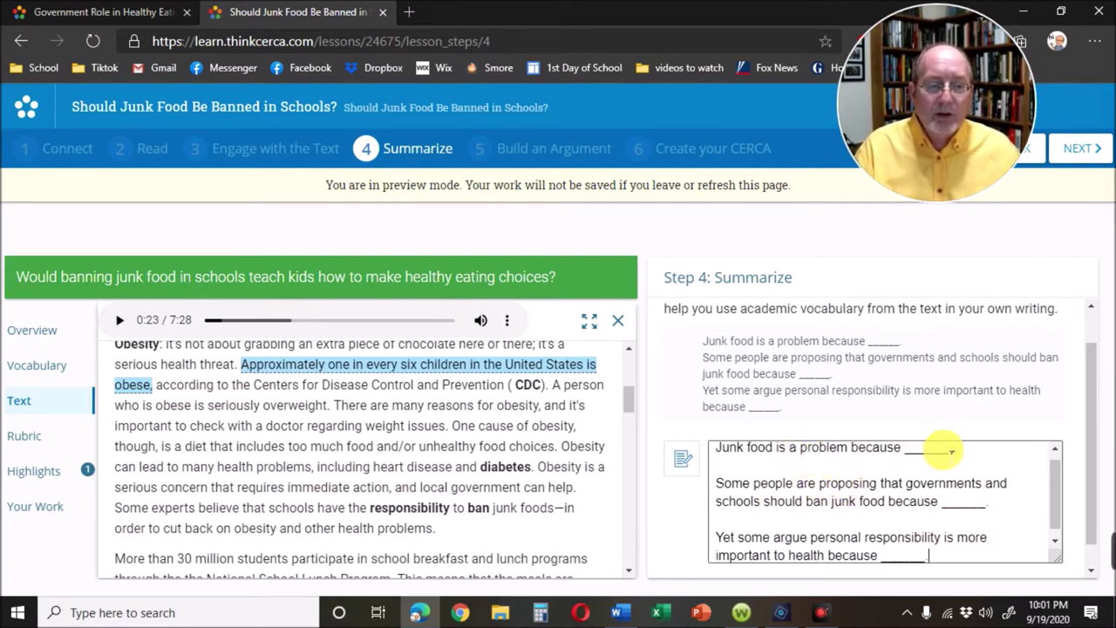
Replace the blank in the first summary stem with "it causes health problems such as heart disease and obesity."
drag(955, 452, 907, 457)
key(BackSpace)
text(it causes helth problems such as heart de)
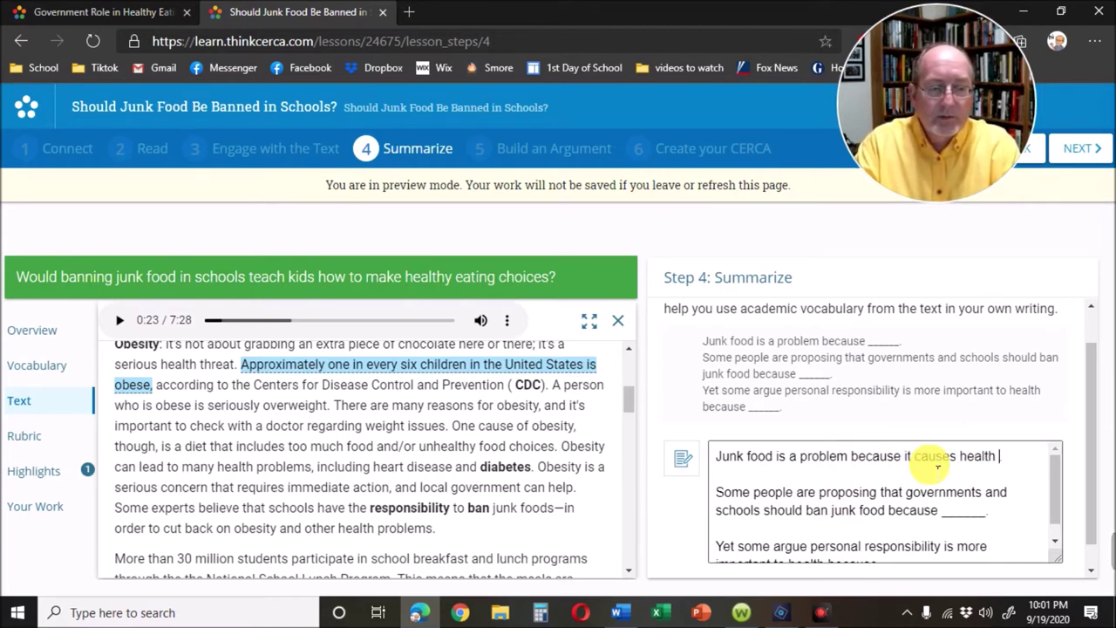
text(sease and obesity.)
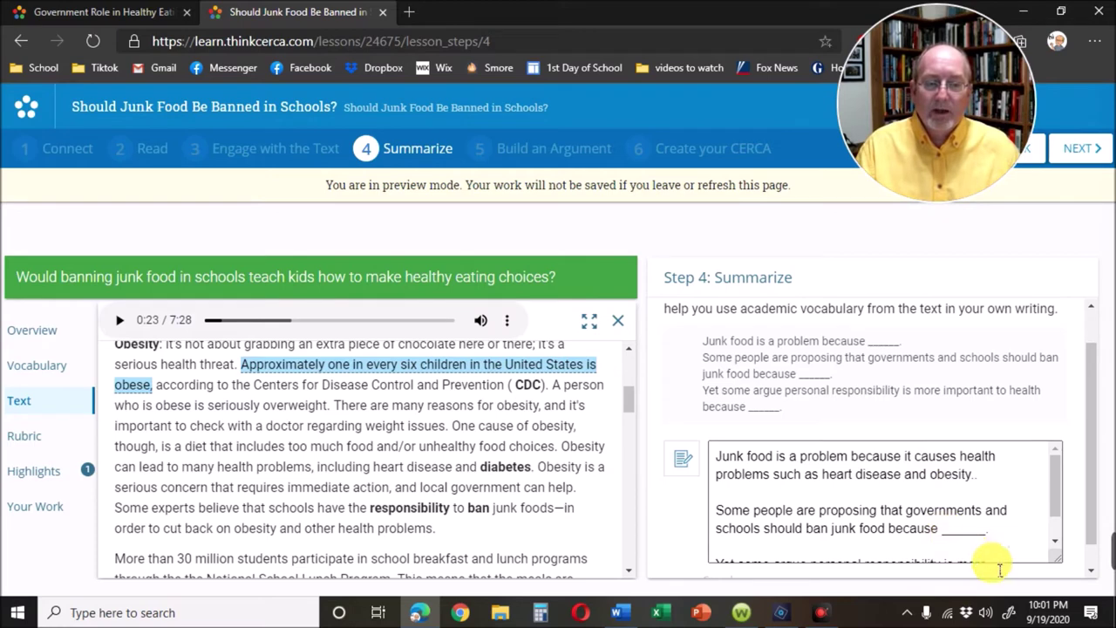
scroll(982, 510, down, 1)
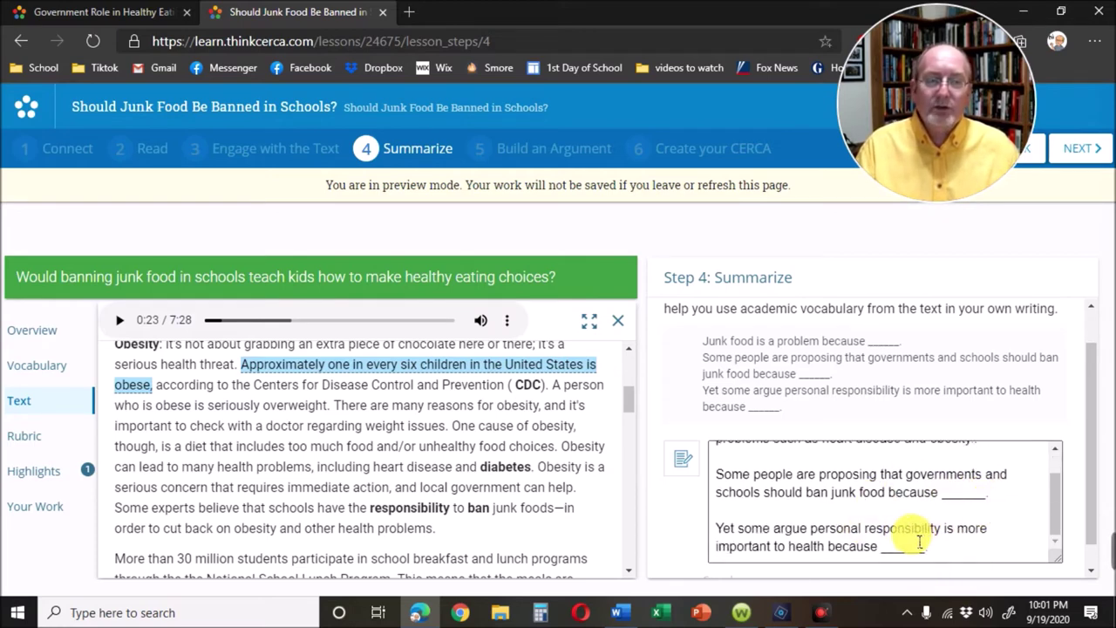
scroll(916, 529, up, 1)
scroll(940, 471, down, 1)
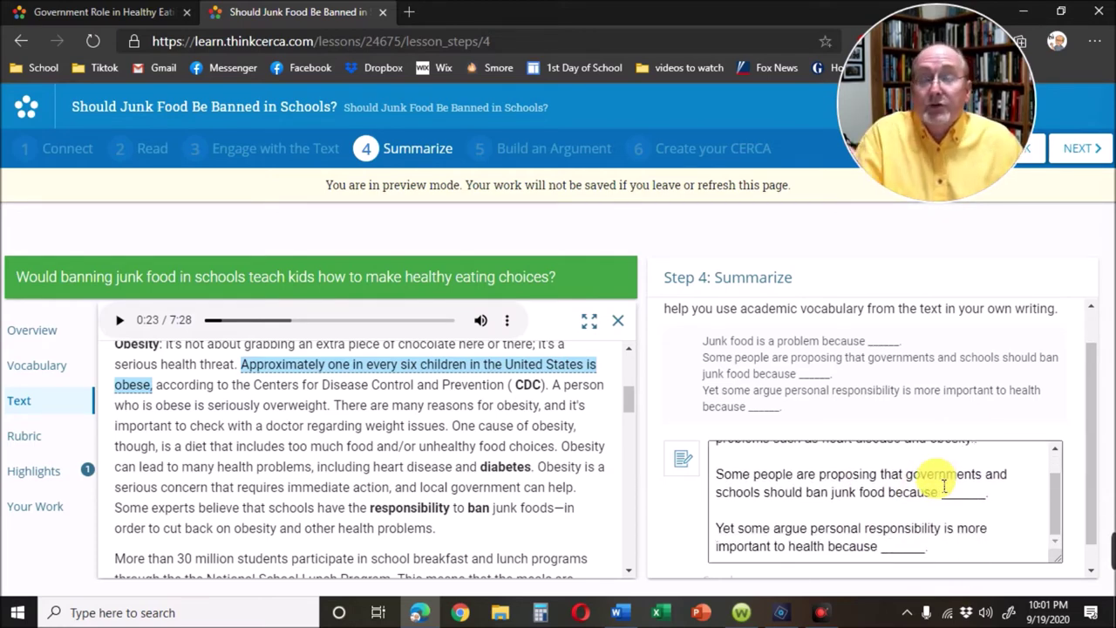
Advance to Build an Argument, open the getting-started help and examine its advice on wording the claim
click(1079, 148)
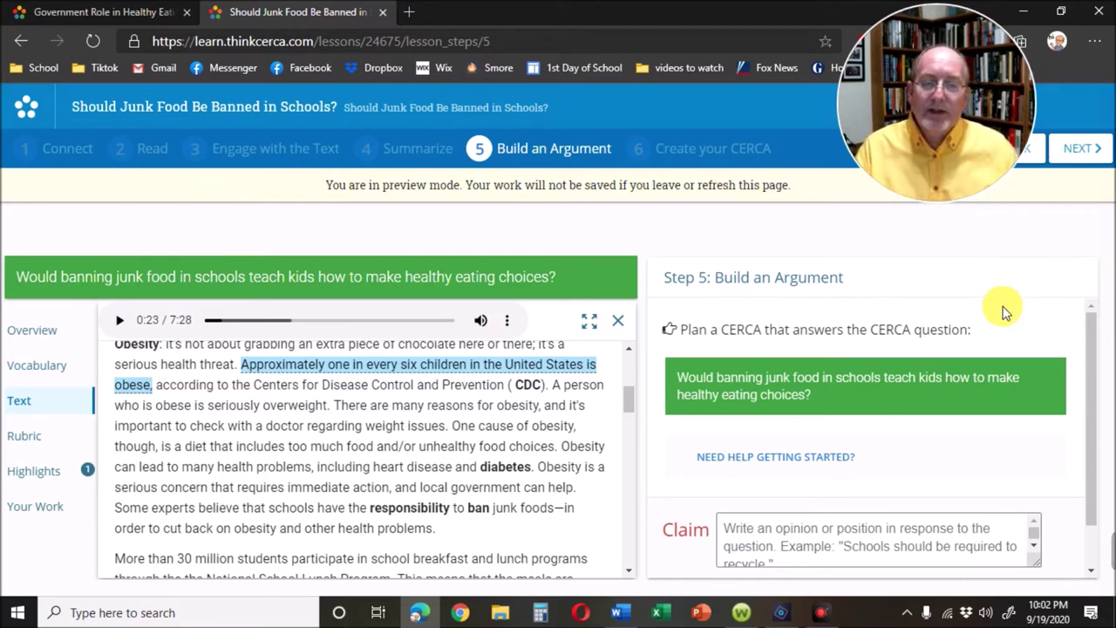
scroll(996, 366, down, 1)
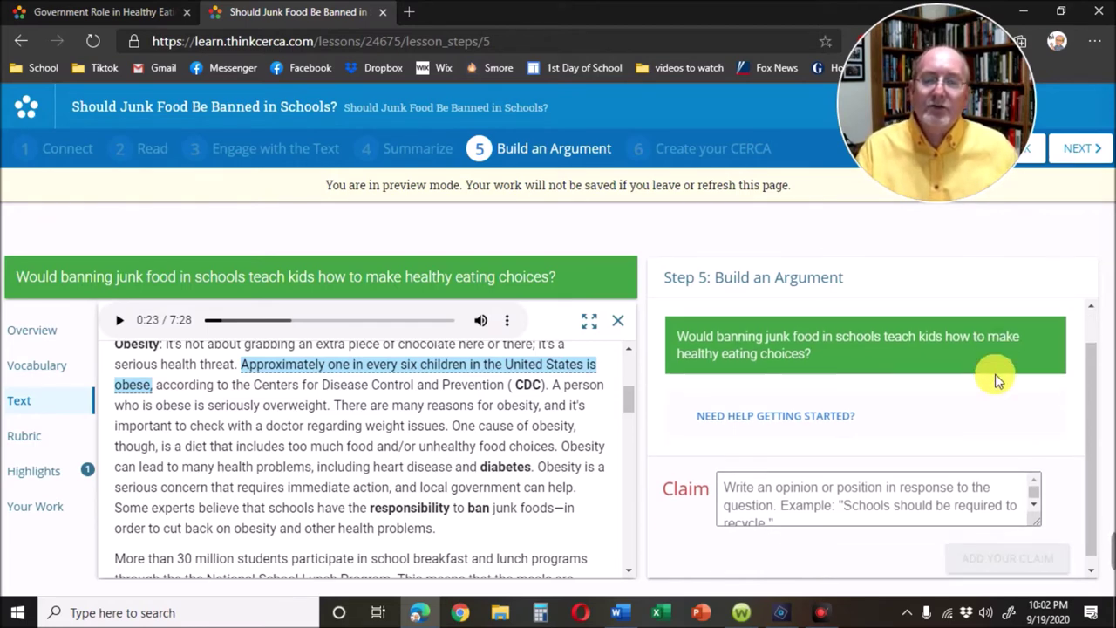
click(789, 408)
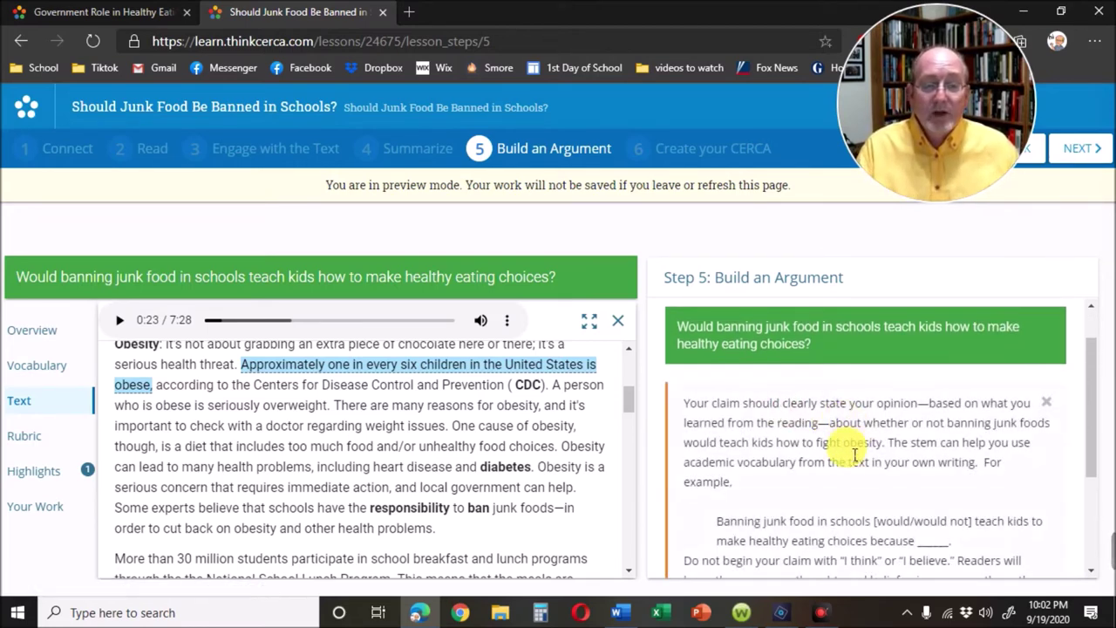
scroll(833, 442, down, 1)
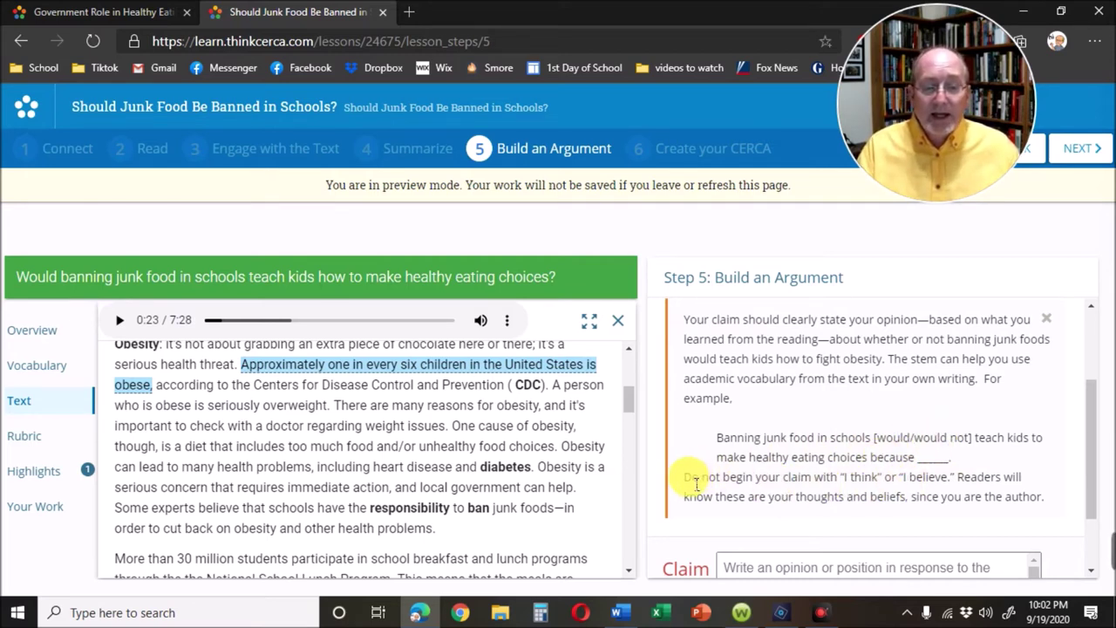
drag(690, 481, 963, 490)
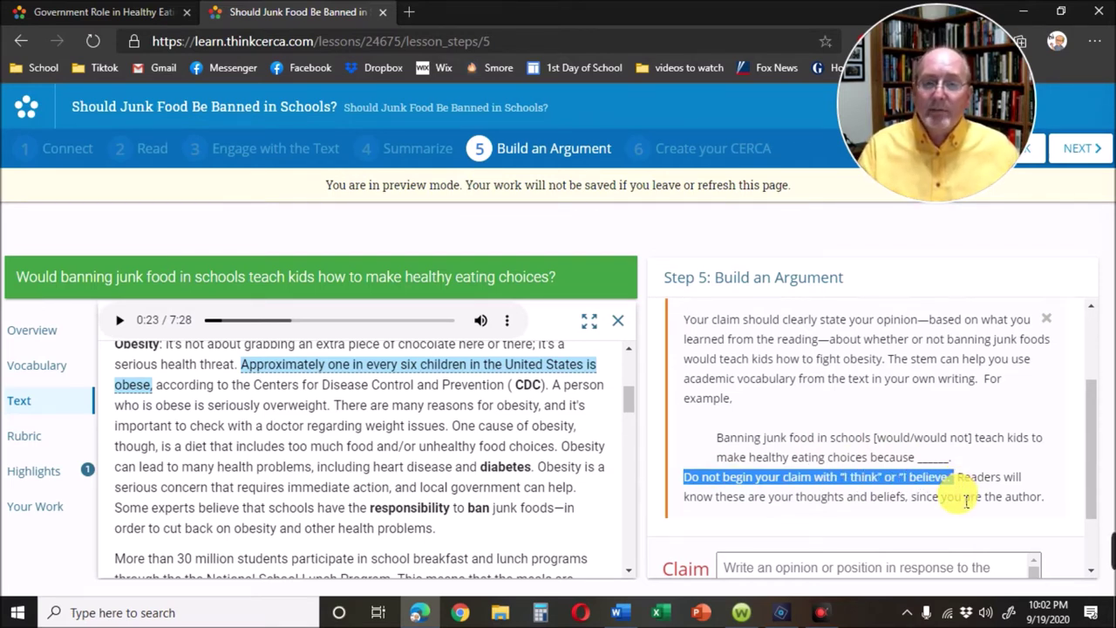
click(992, 472)
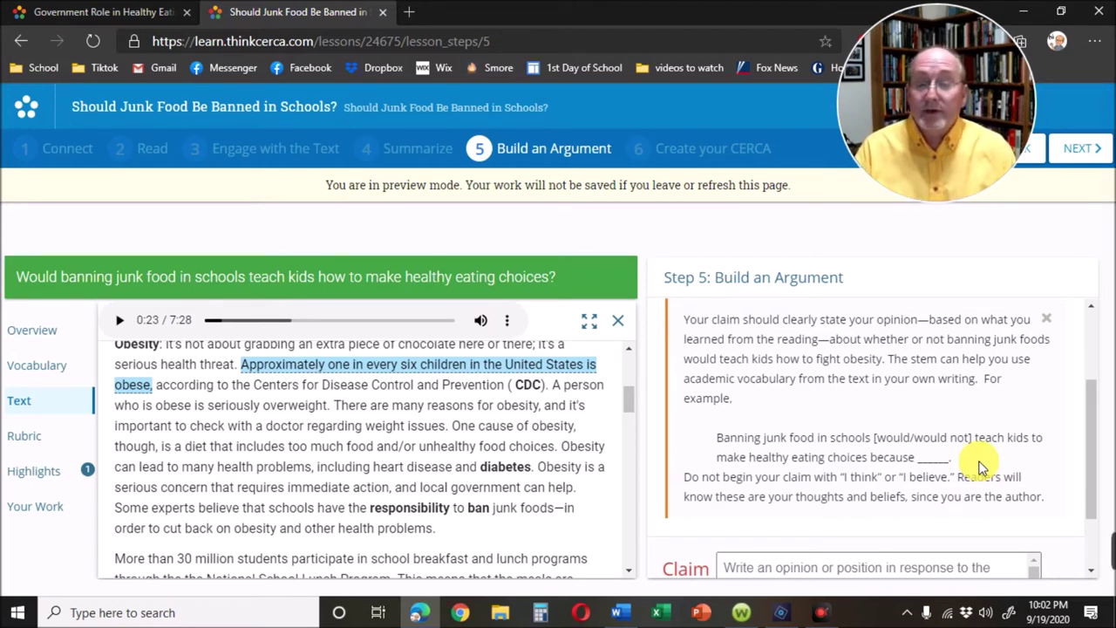
Add the claim that banning junk food would not teach healthy choices because kids aren't learning why NOT to eat it, they just aren't ALLOWED
drag(967, 459, 723, 442)
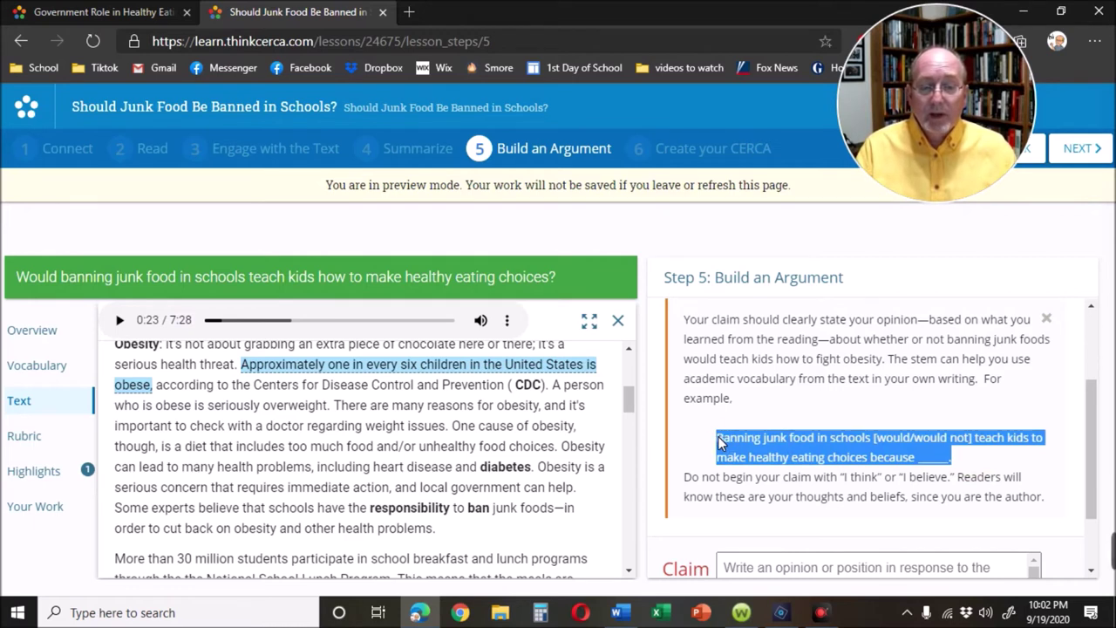
click(726, 444)
scroll(742, 471, down, 2)
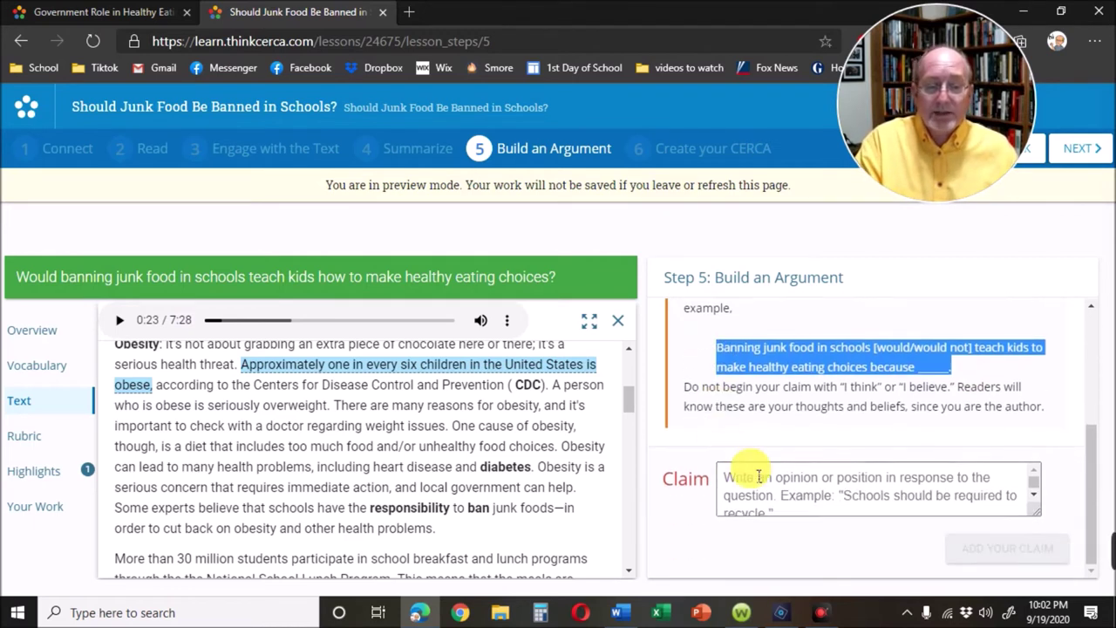
click(816, 499)
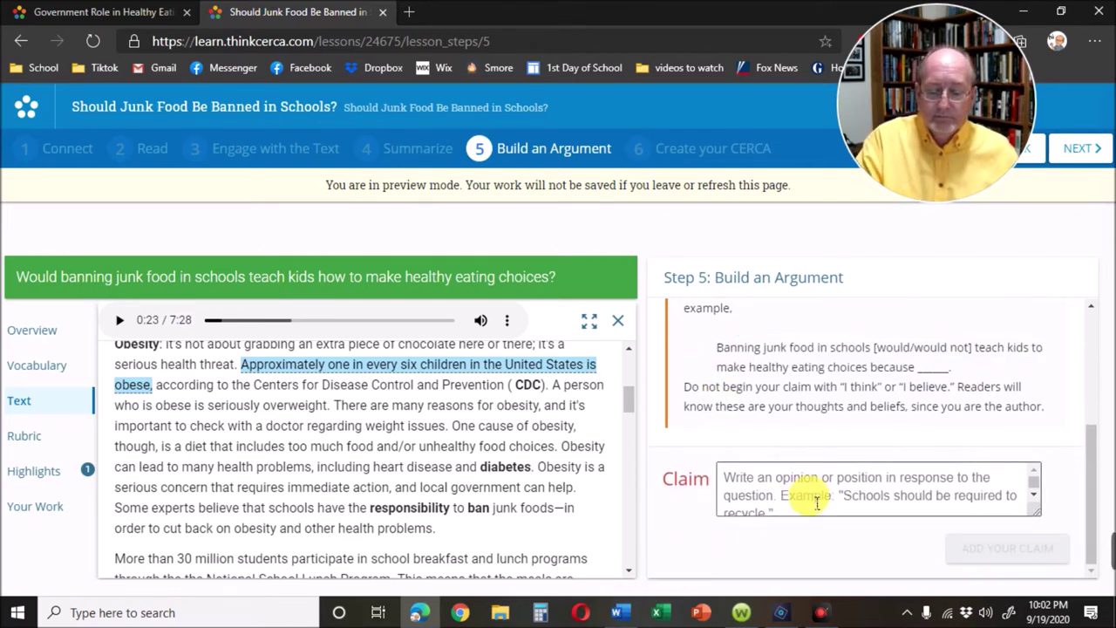
key(ctrl+v)
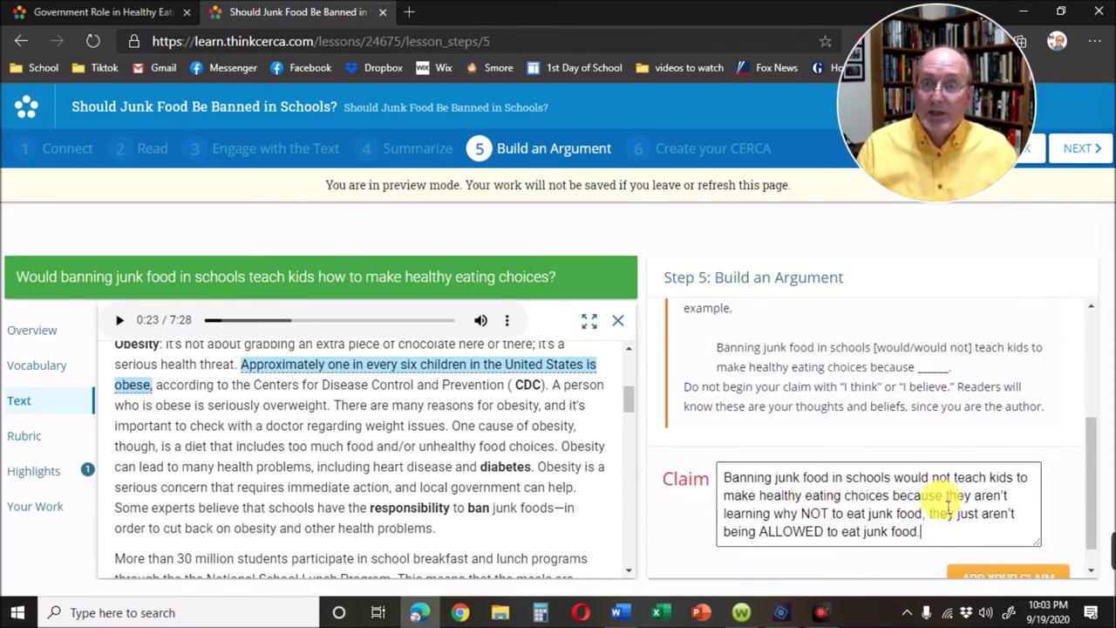
scroll(944, 521, down, 1)
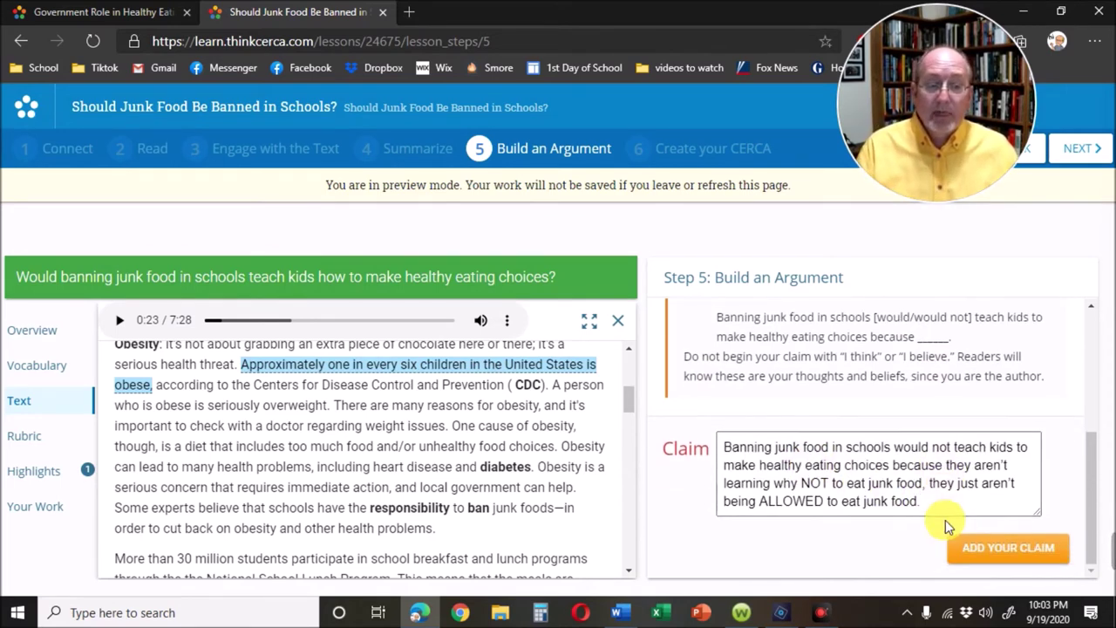
click(1003, 545)
Add a Reason card reading "Reason 1" and an Evidence card reading "Evidence 1" to support the claim
scroll(859, 546, down, 2)
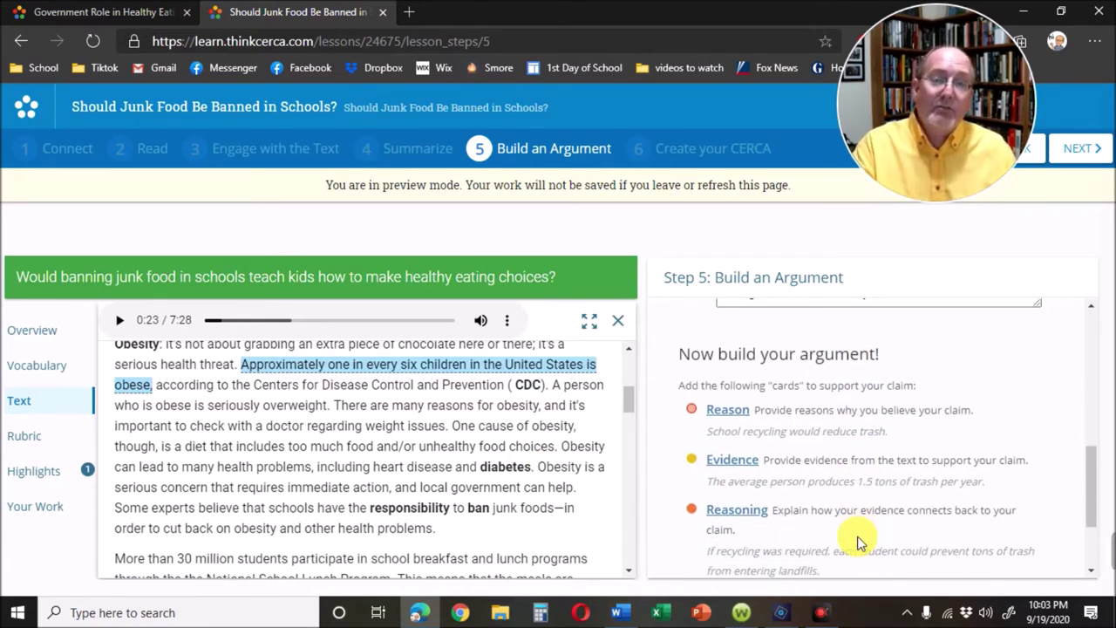
click(728, 410)
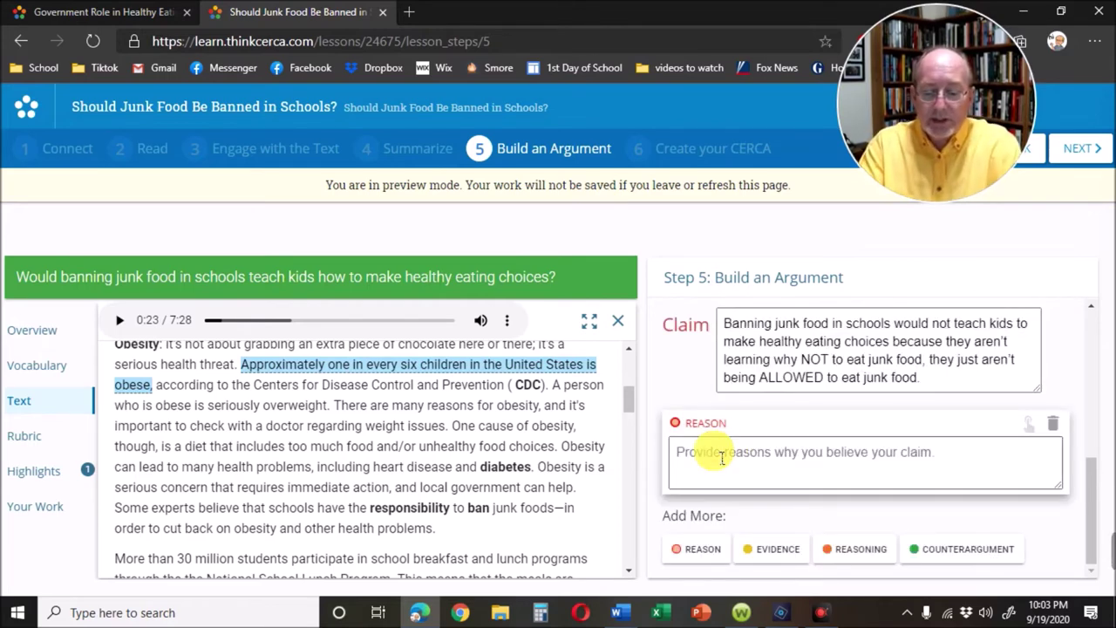
text(Reason 1)
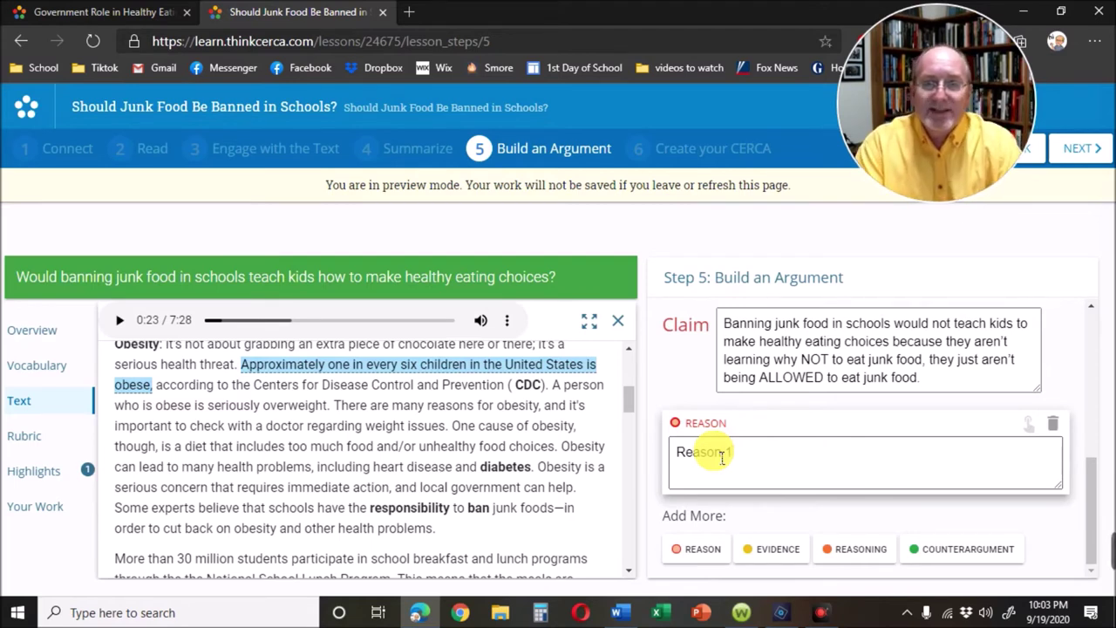
click(767, 548)
click(729, 469)
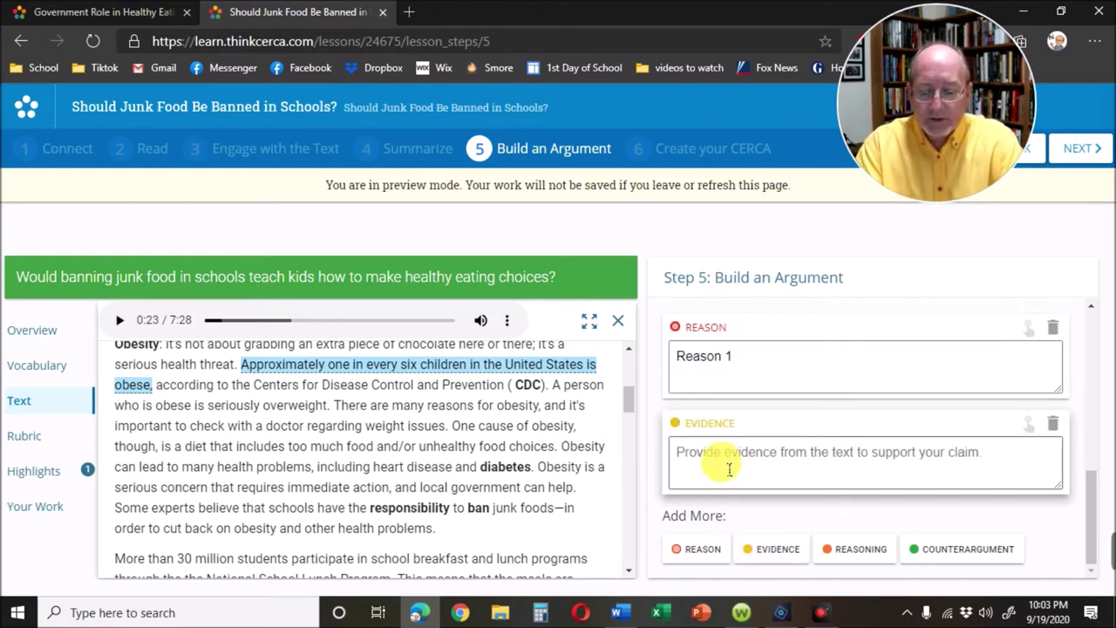
text(Evidence)
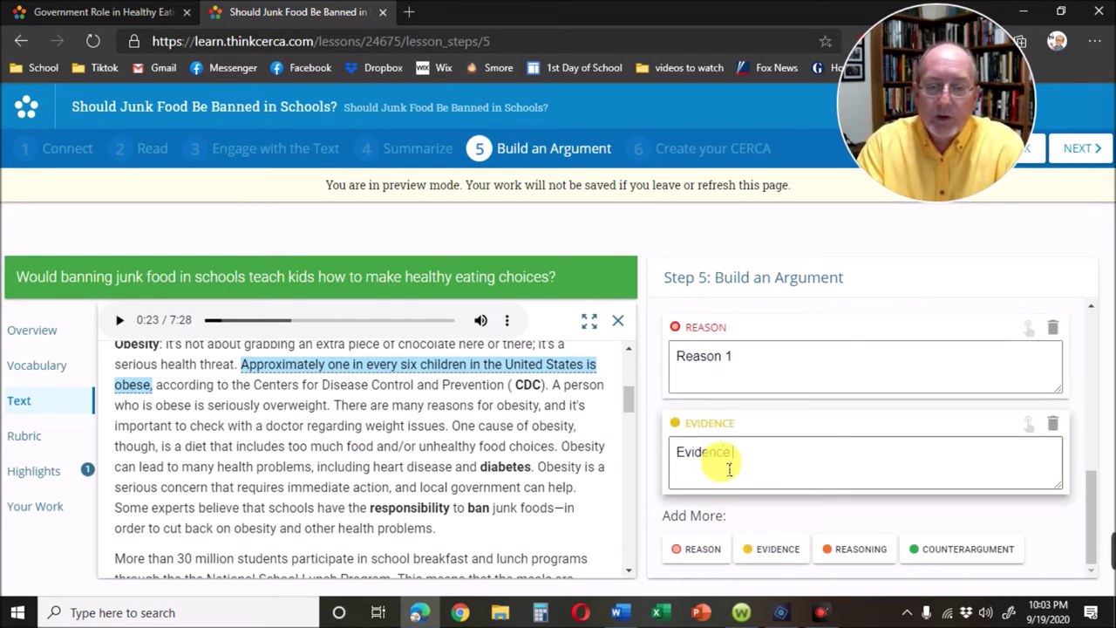
text( 1)
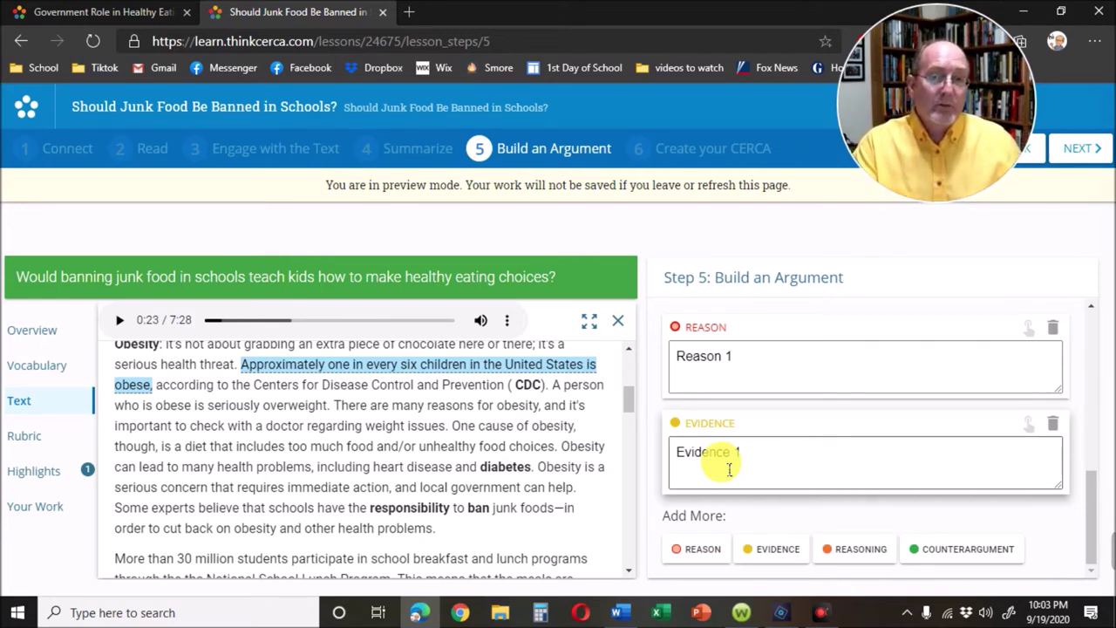
Add a Reasoning card below the evidence and fill it with "Reasoning 1"
click(841, 548)
click(729, 460)
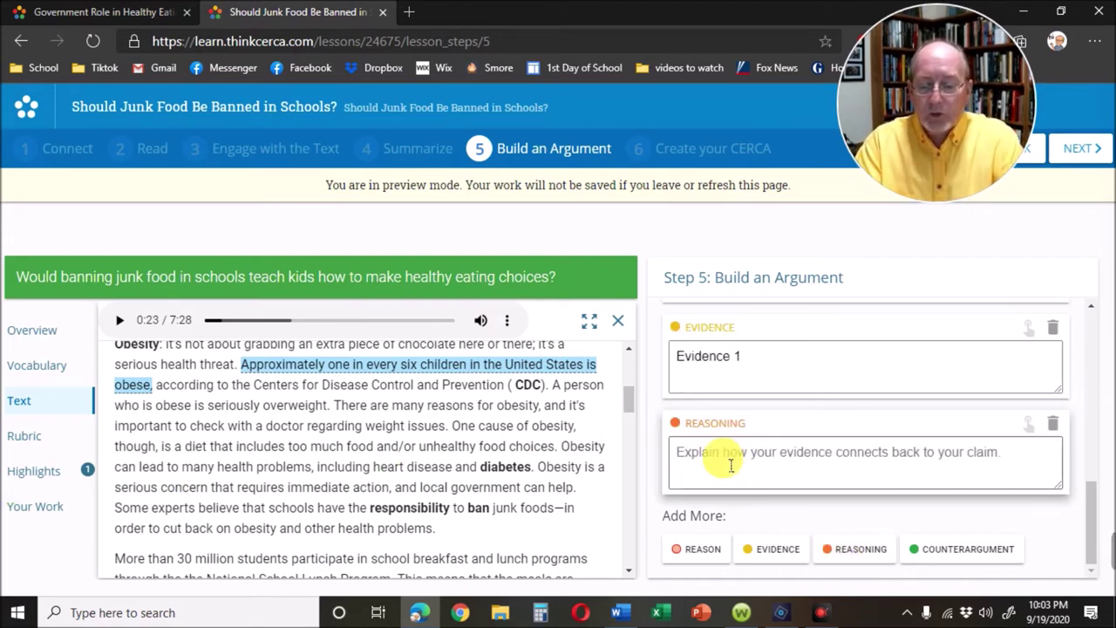
text(Reason)
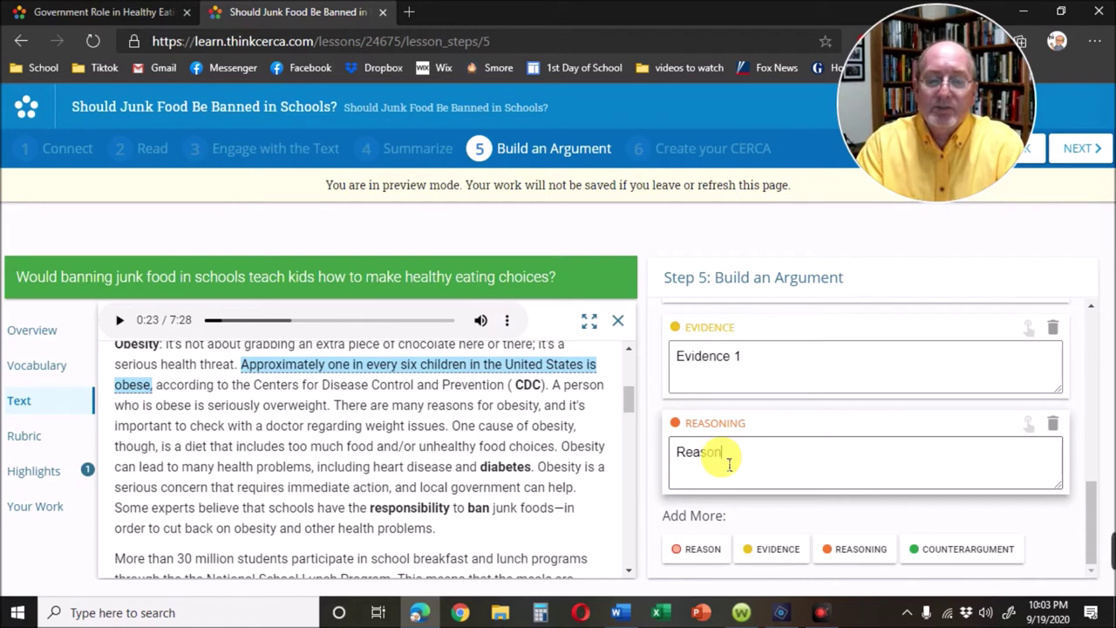
text(in)
text(g)
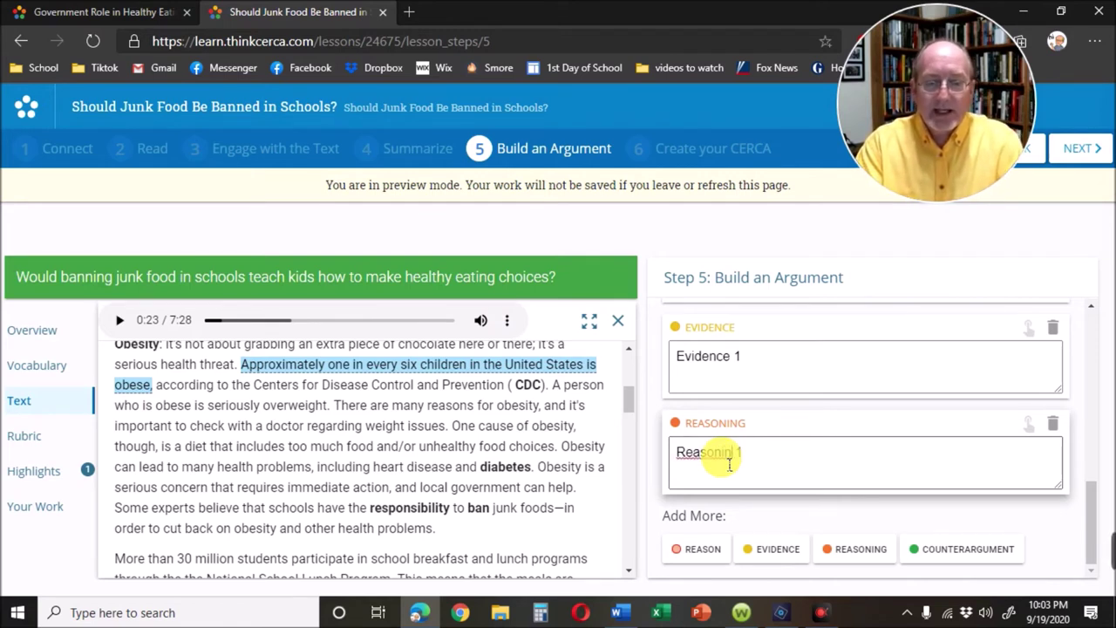
Complete the reasoning text as "Reasoning 1" and add a Reason card below it reading "Reason 2"
text(g)
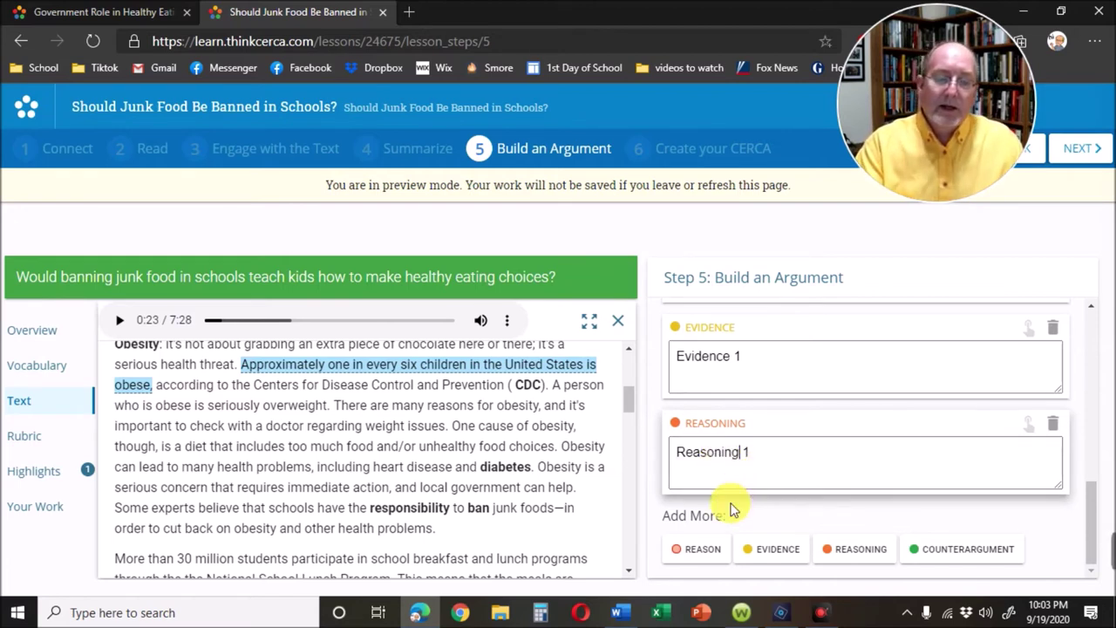
click(721, 549)
click(713, 457)
text(Reas)
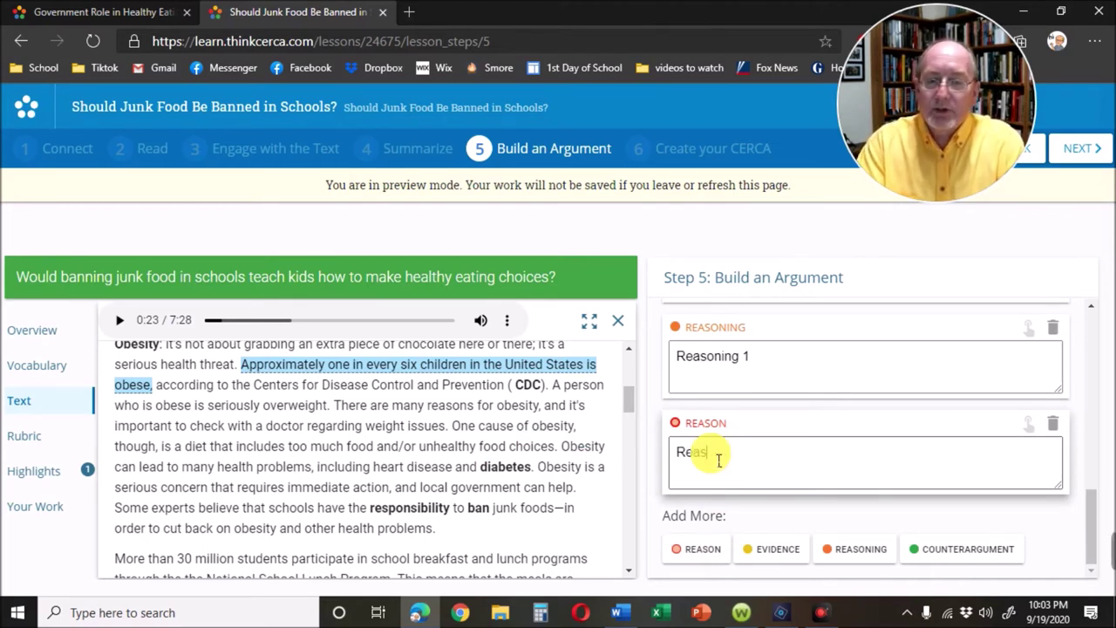
text(on 2)
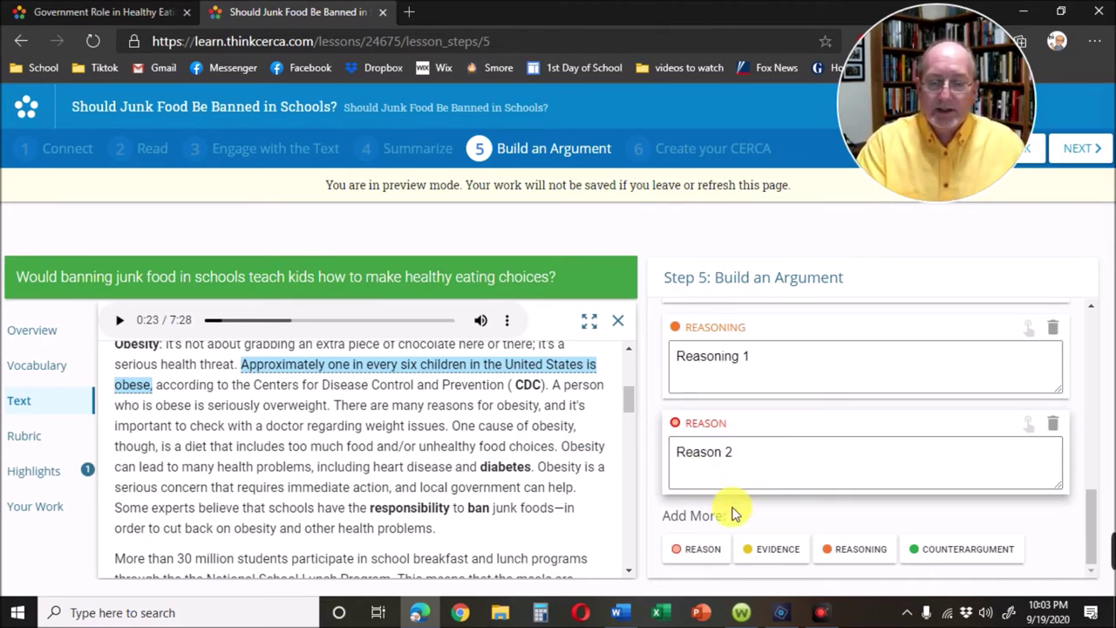
Add an Evidence card below the second reason and fill it with "Evidence 2"
click(774, 547)
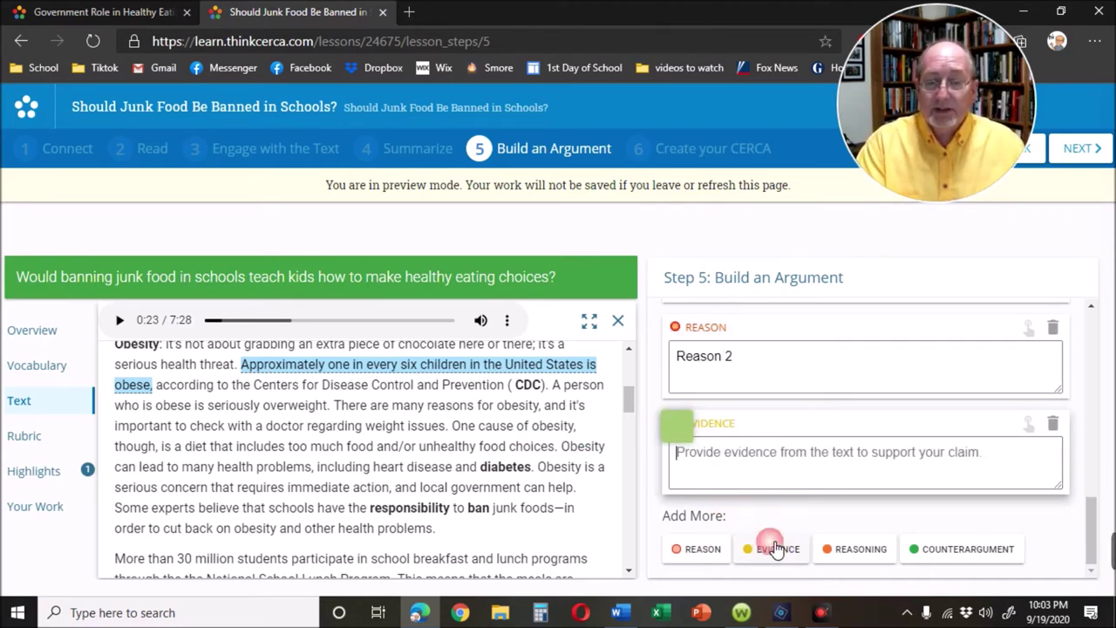
click(717, 462)
text(Reason)
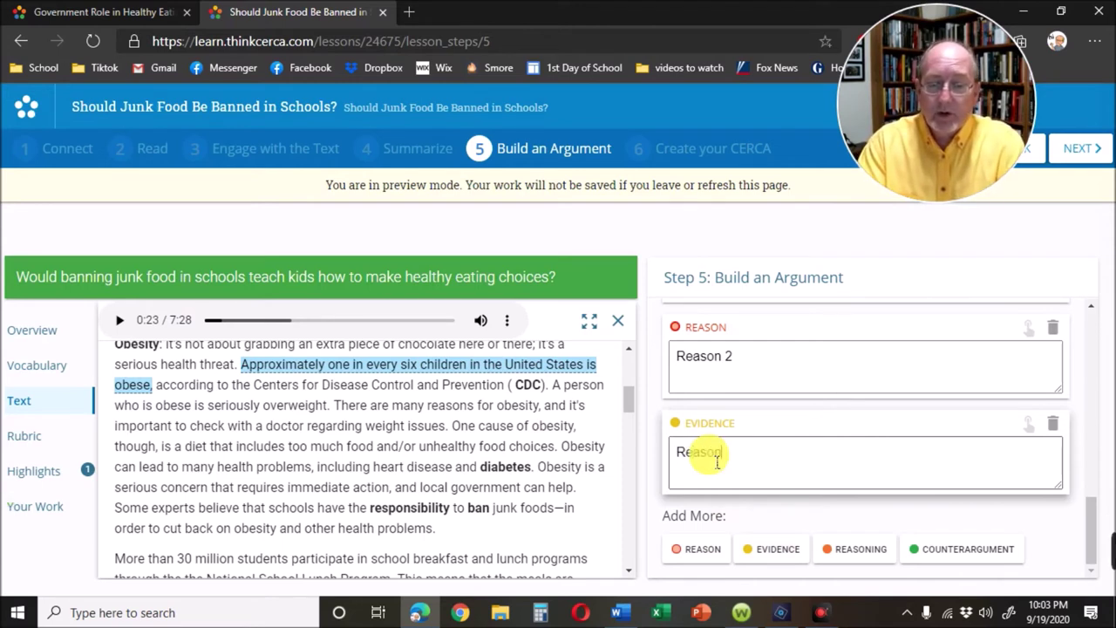
key(BackSpace)
key(BackSpace)
key(BackSpace)
key(BackSpace)
key(BackSpace)
key(BackSpace)
text(E)
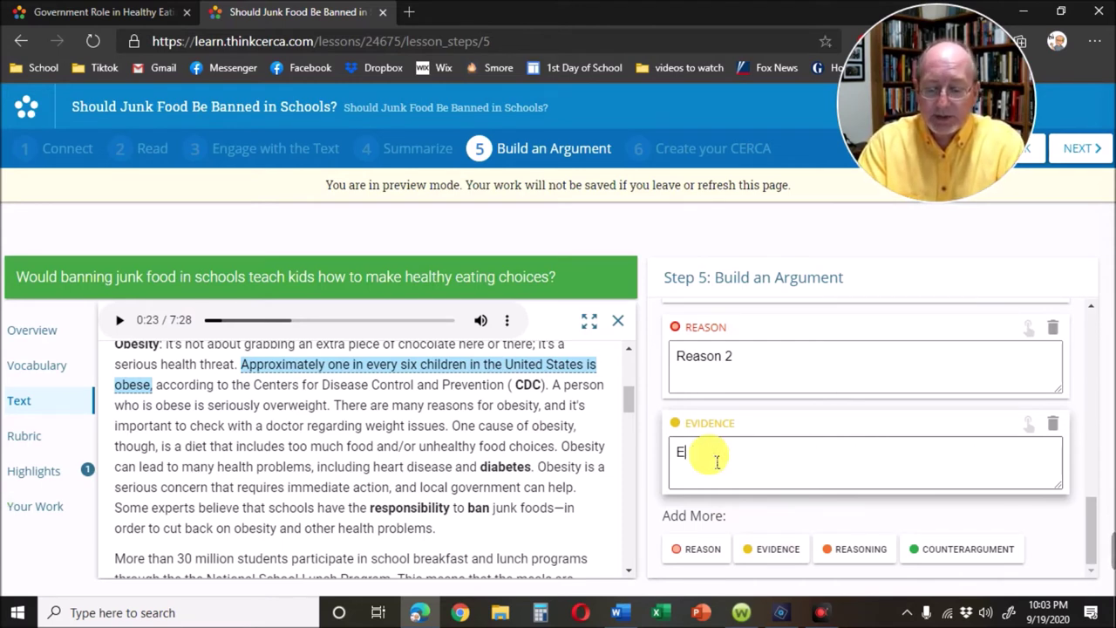
text(vidence )
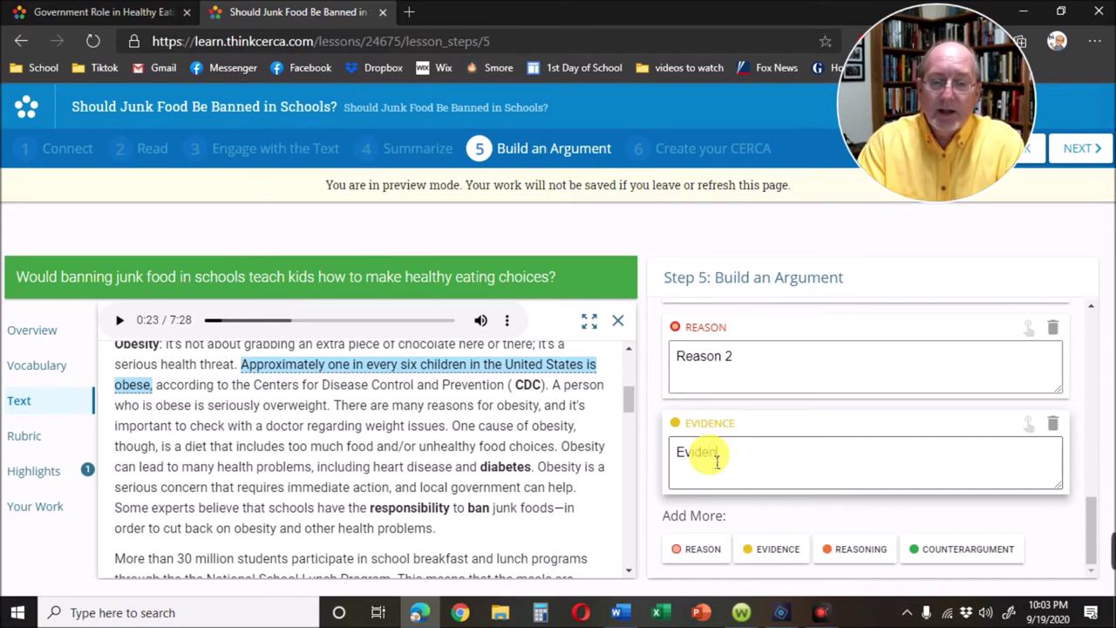
text(2)
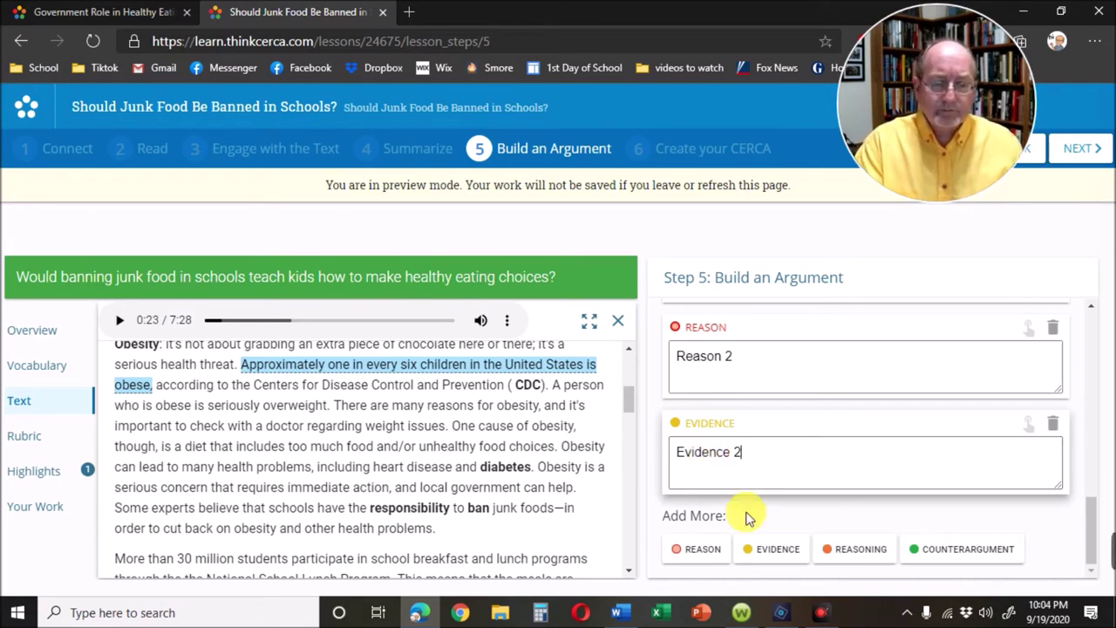
Add a Reasoning card below the second evidence and fill it with "Explanation 2"
click(850, 549)
click(735, 473)
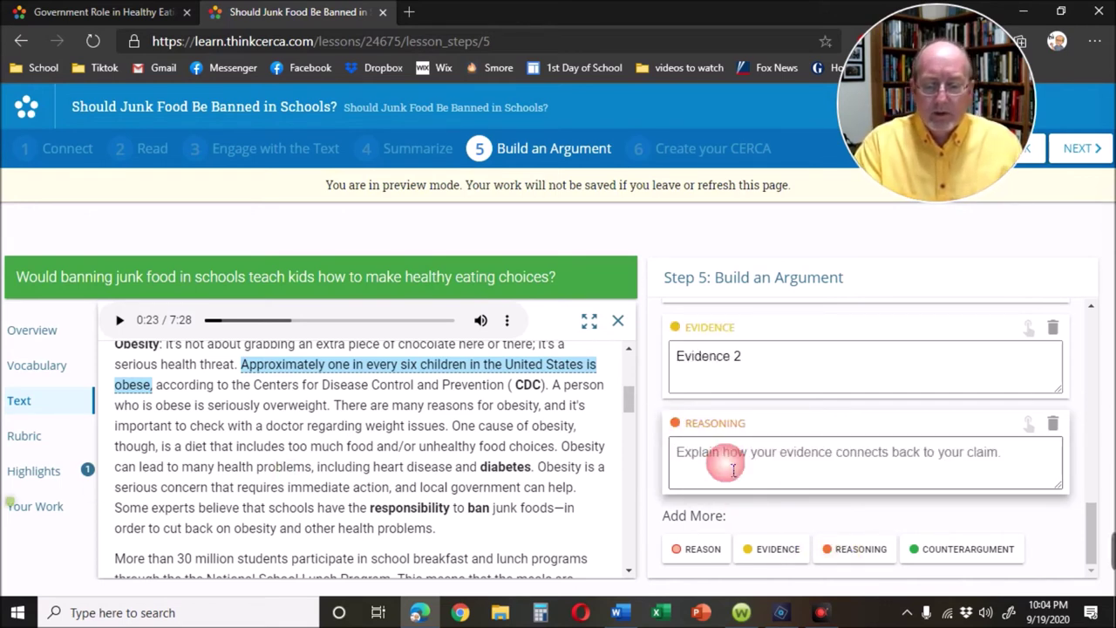
text(Explanation 2)
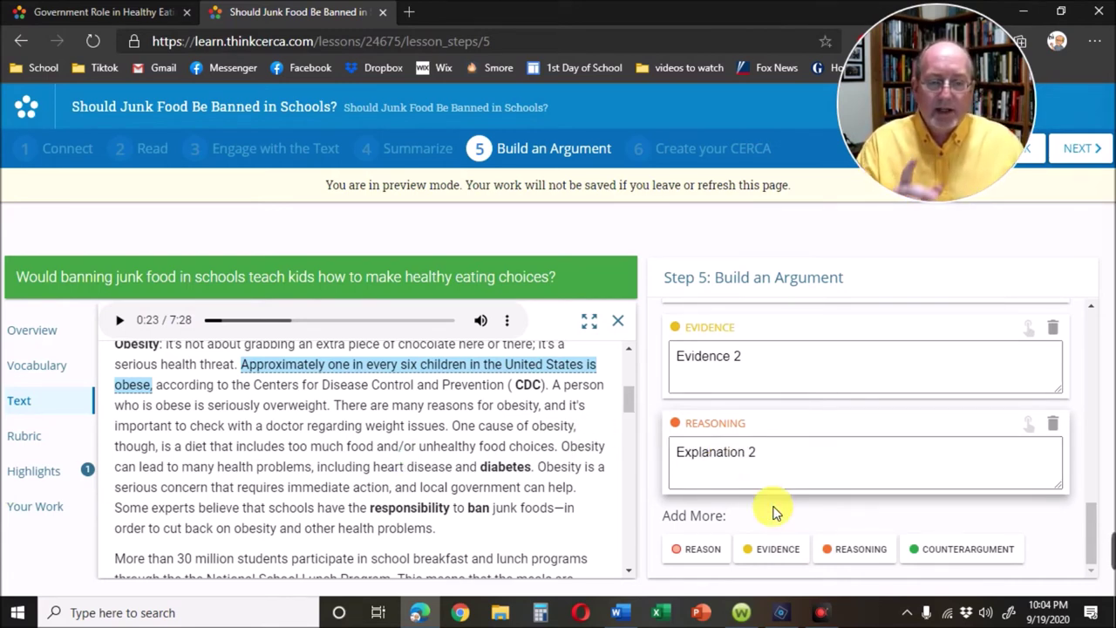
Open the collected work from earlier steps and review the Connect response, the summary and all argument items
click(38, 513)
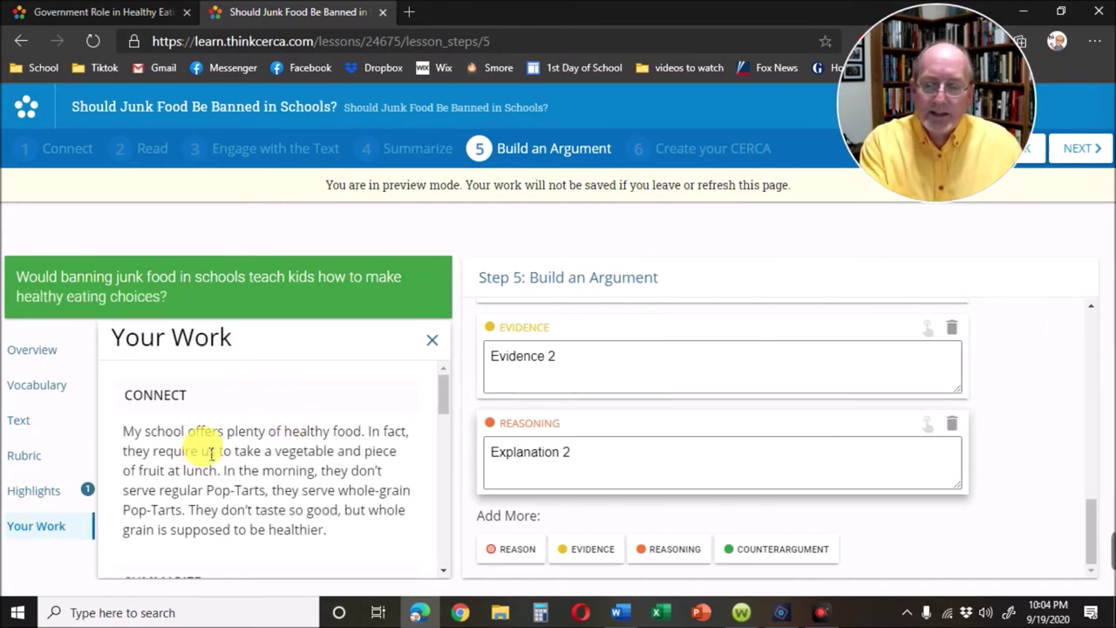
scroll(210, 462, down, 4)
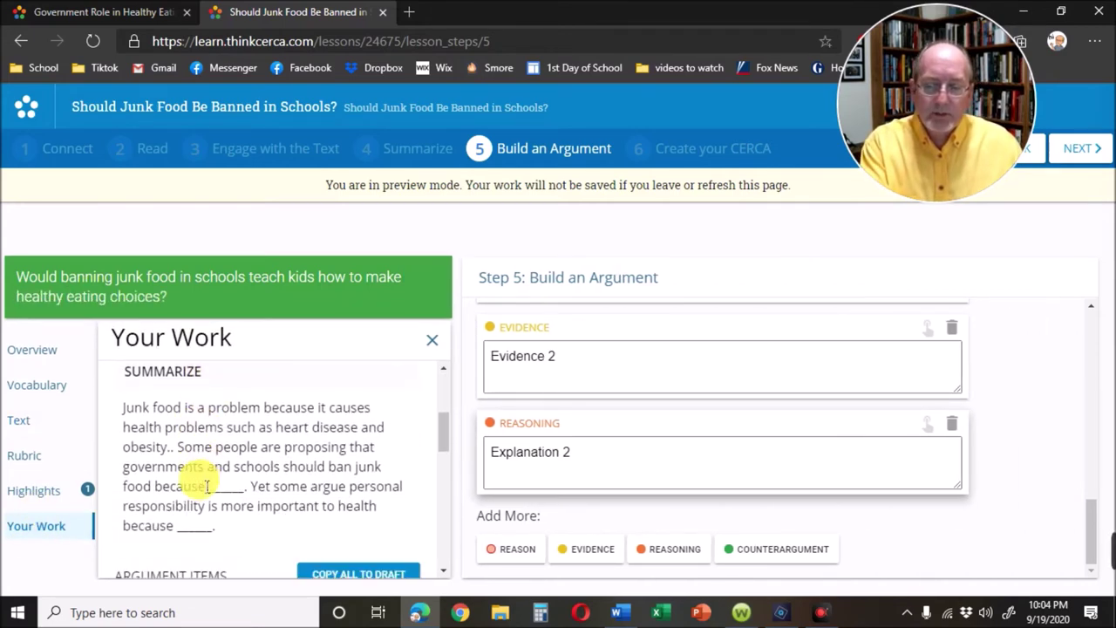
scroll(200, 482, down, 3)
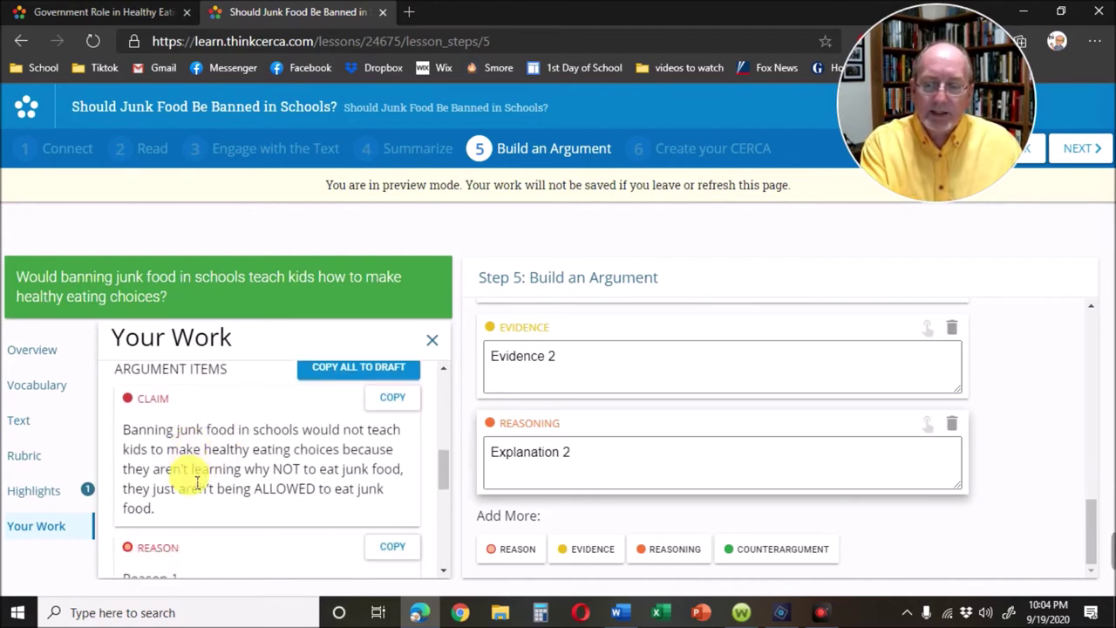
scroll(198, 482, down, 5)
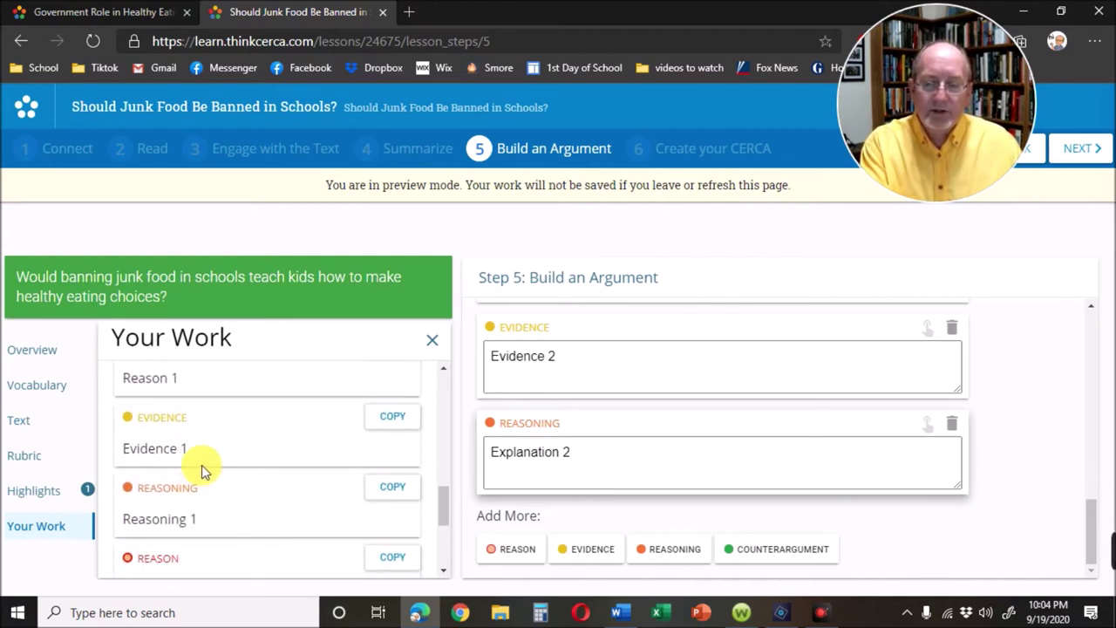
scroll(201, 480, down, 1)
scroll(197, 497, down, 2)
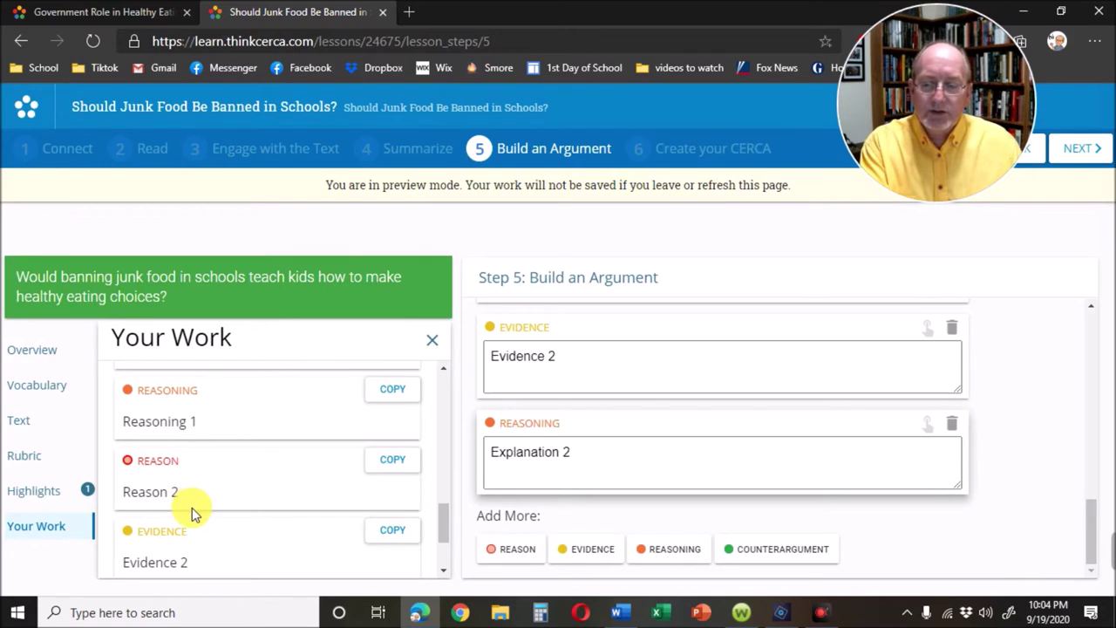
scroll(192, 510, down, 4)
scroll(191, 527, up, 1)
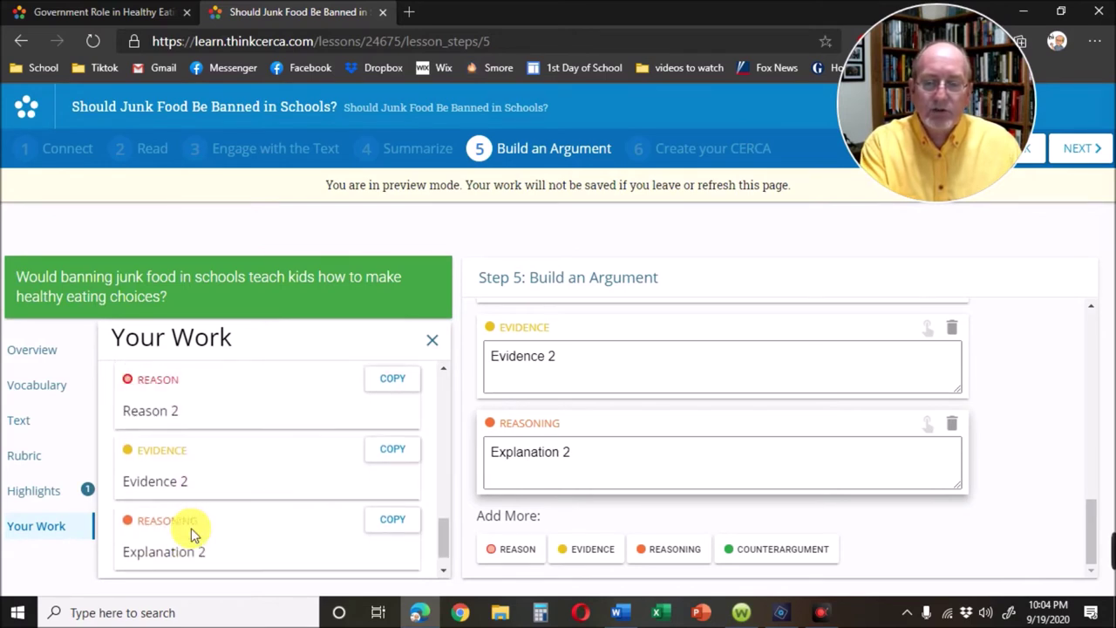
scroll(192, 532, up, 8)
scroll(194, 530, up, 6)
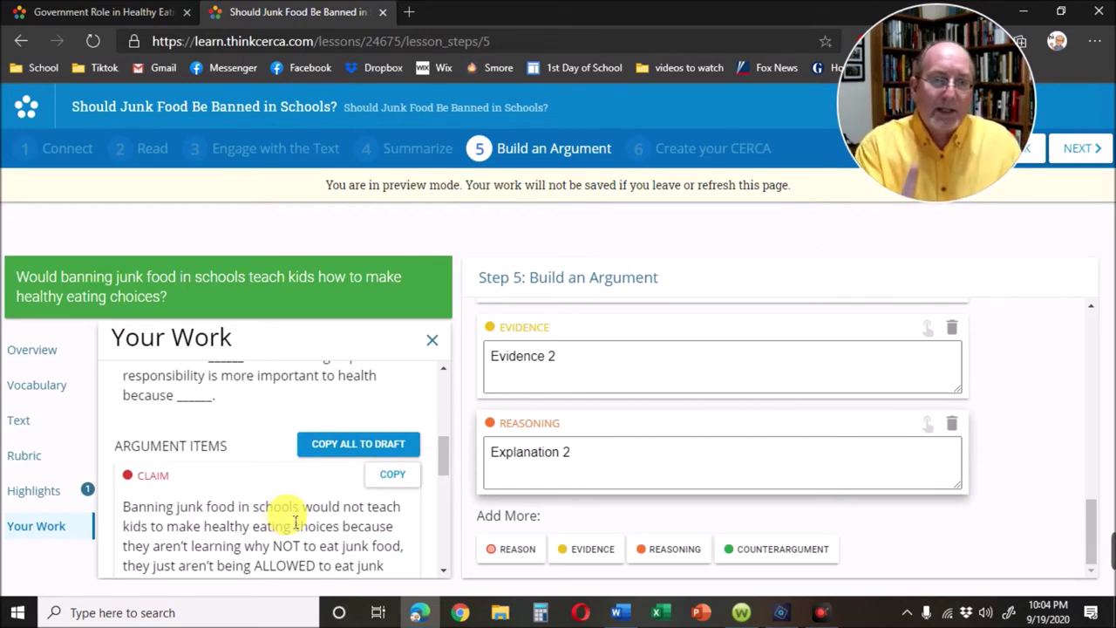
scroll(288, 518, down, 2)
Add a Counterargument card after the second reasoning and begin it with "Other people argue......"
click(771, 549)
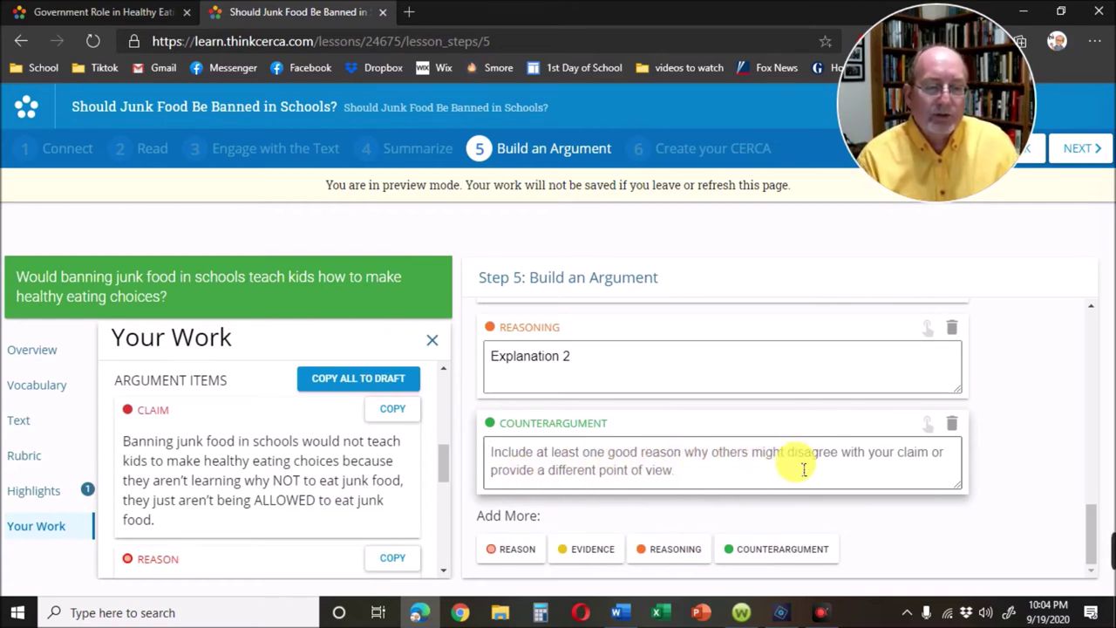
click(706, 482)
text(Other people argue......)
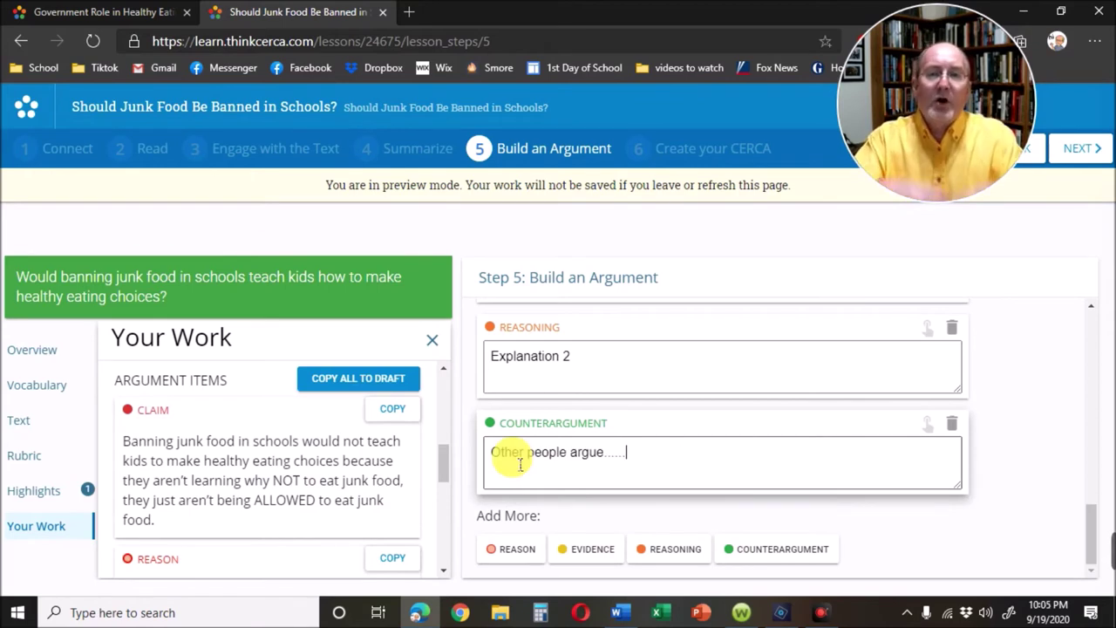
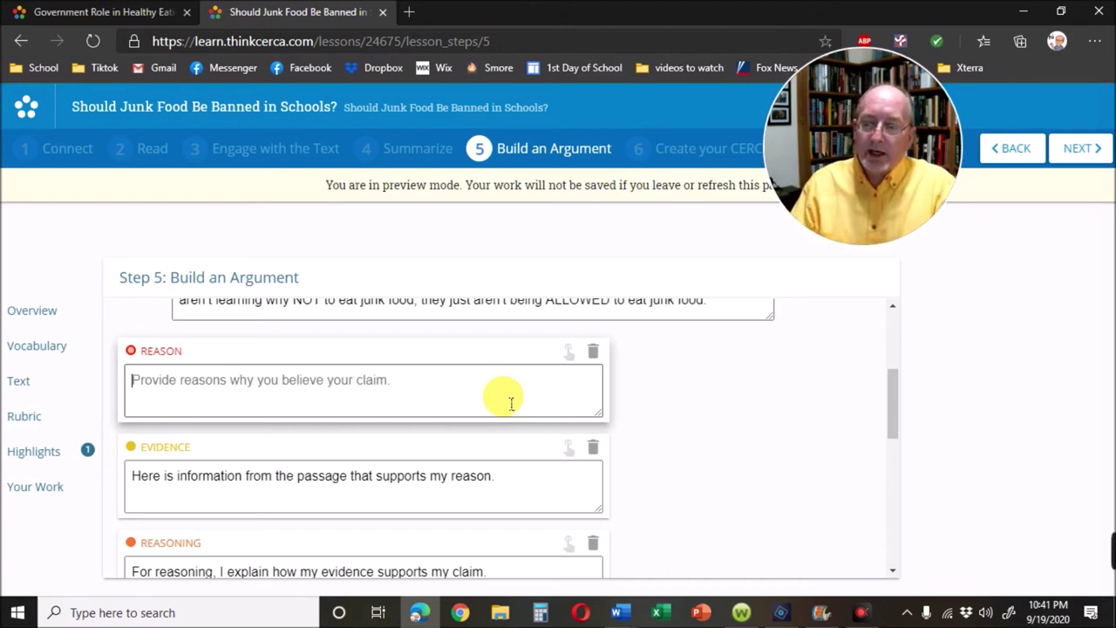
Fill the empty first Reason card with "This is my first reason. I would not begin the sentence by saying that"
click(511, 403)
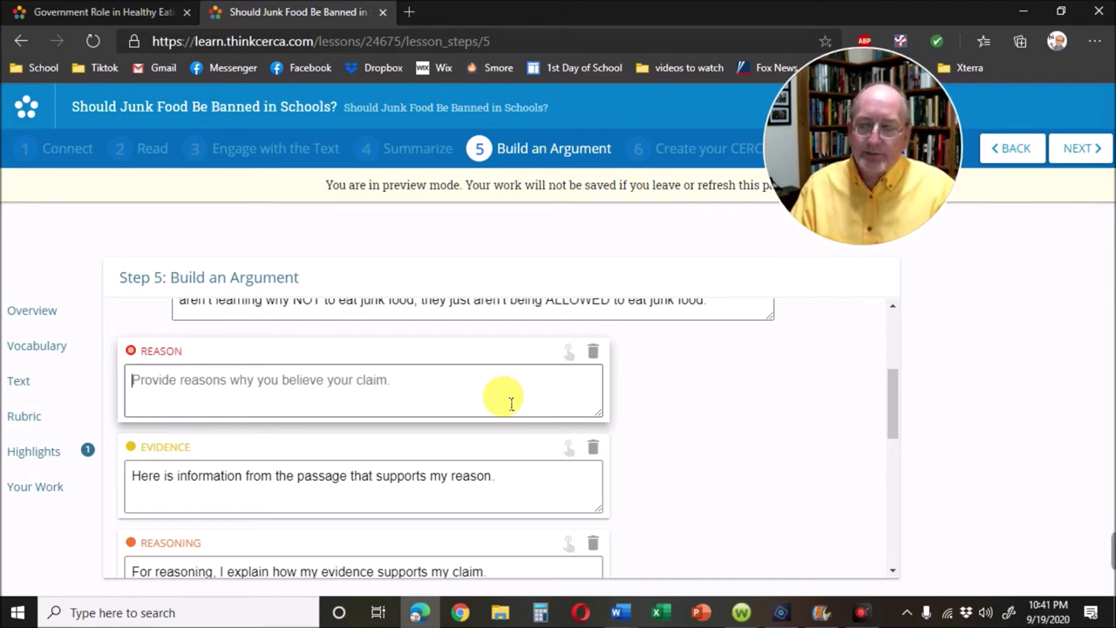
text(This is my first reason. I would not begin the sentence by saying that)
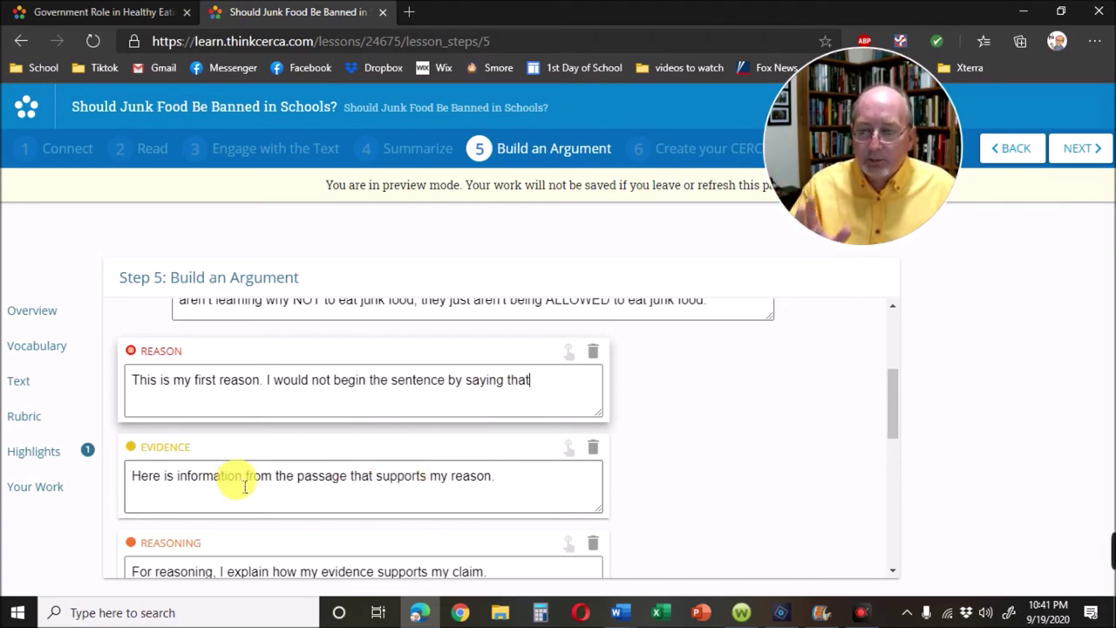
scroll(338, 462, down, 3)
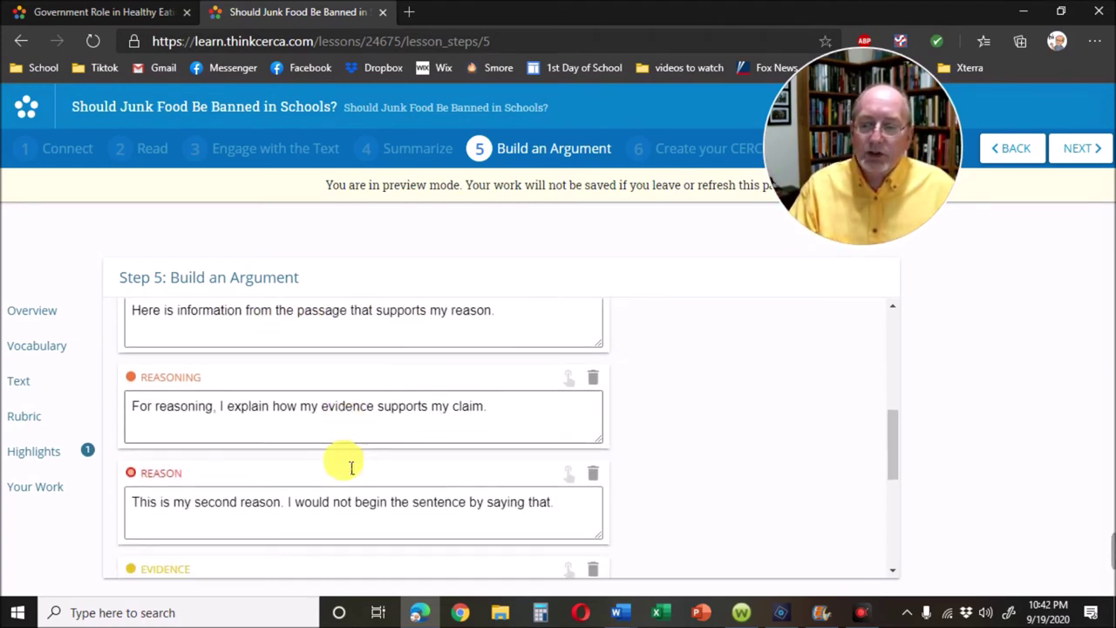
Advance to the Create your CERCA step and open its getting-started help
click(1081, 148)
click(526, 478)
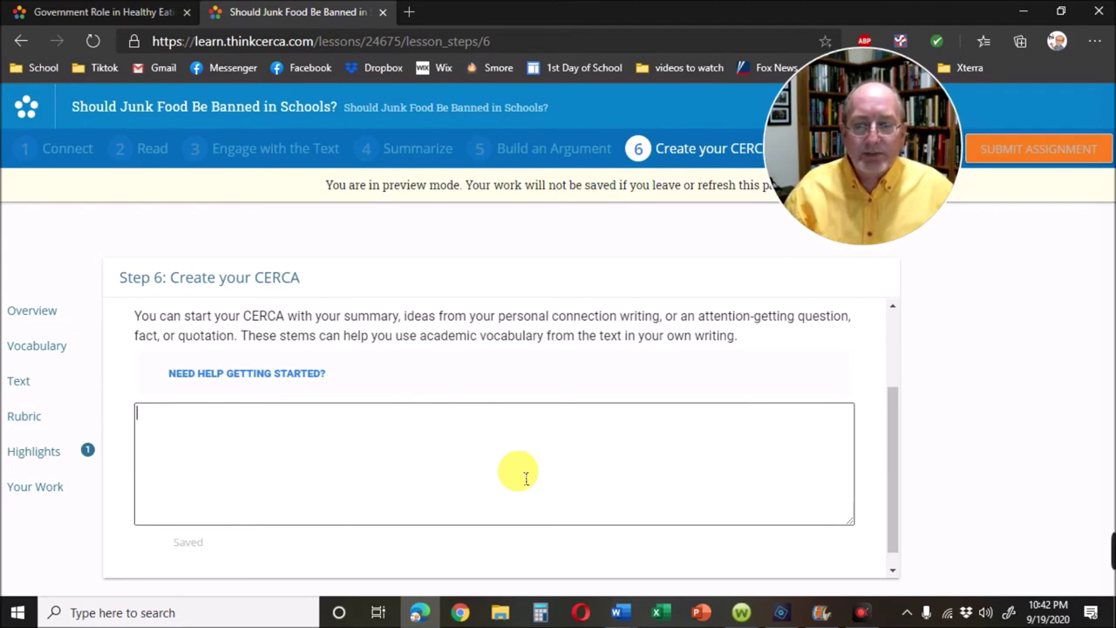
click(299, 375)
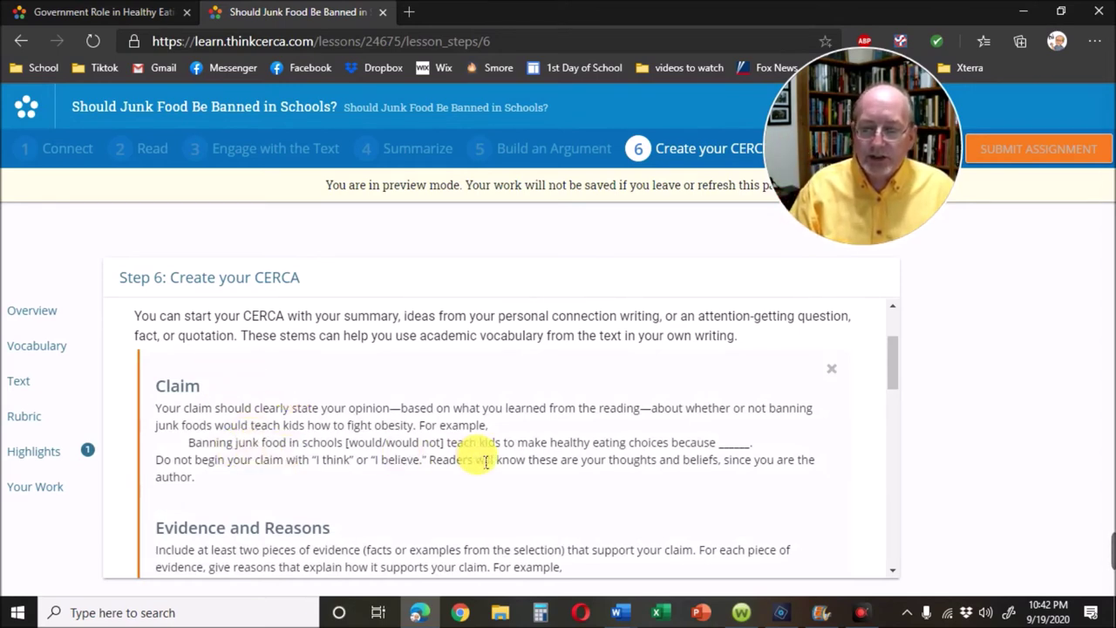
Read through the help's guidance on evidence and reasons, counterargument, audience and academic language models, down to the empty draft box
scroll(476, 449, down, 3)
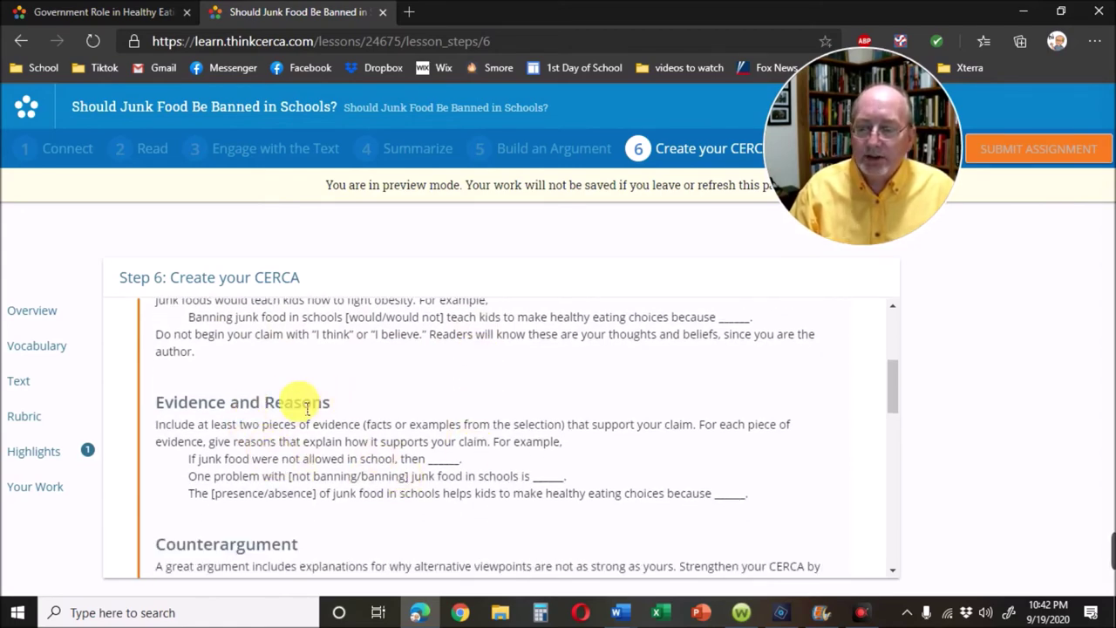
scroll(294, 407, down, 4)
scroll(351, 411, down, 7)
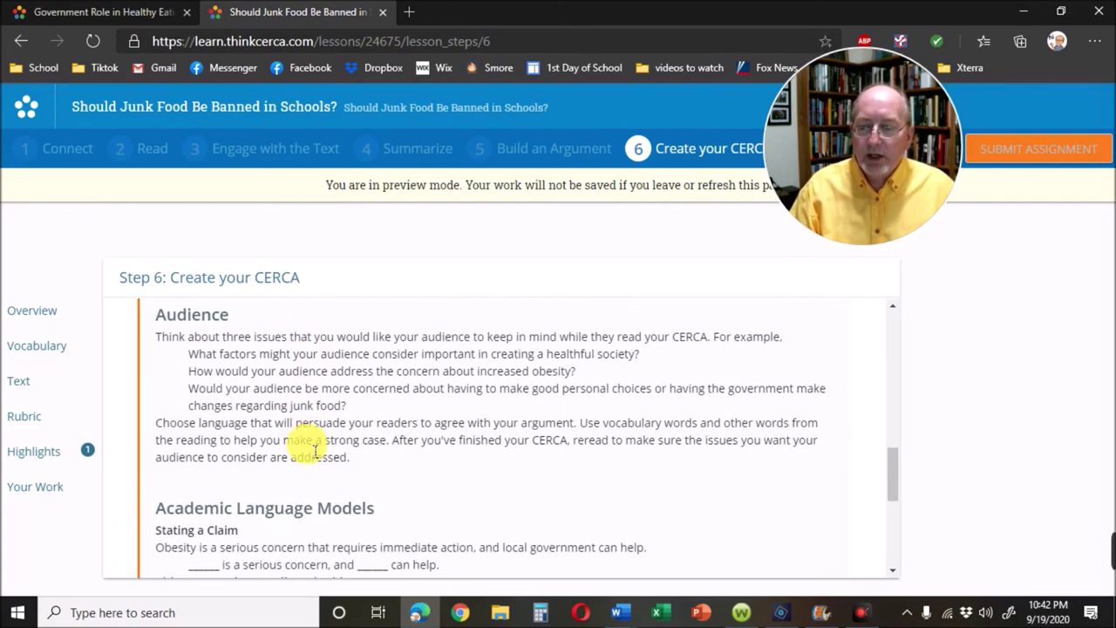
scroll(290, 417, down, 4)
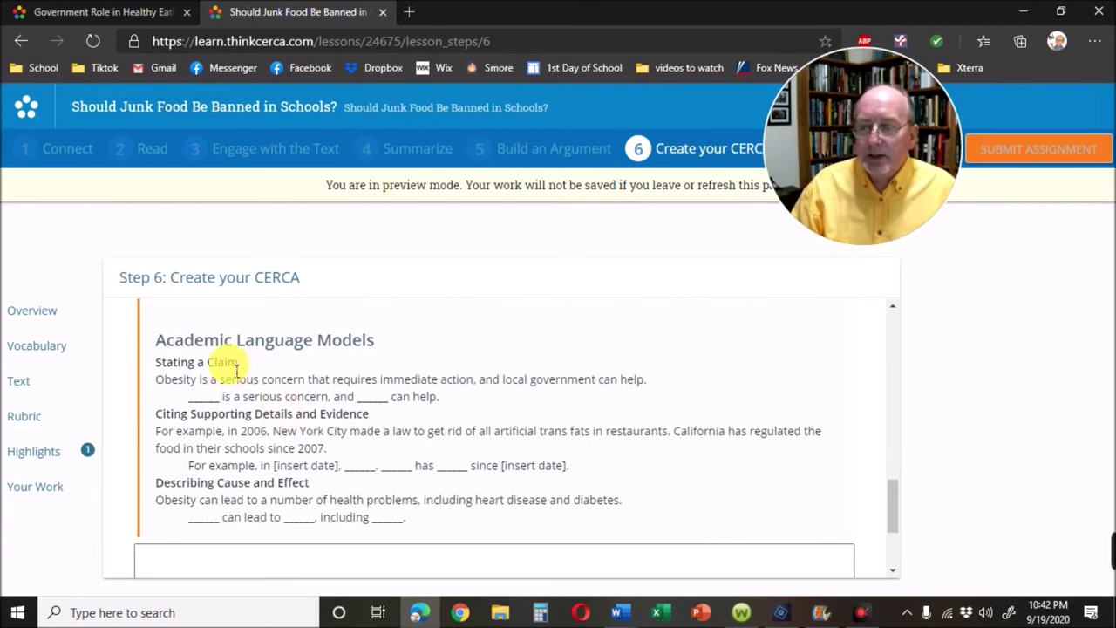
scroll(291, 423, down, 3)
click(291, 424)
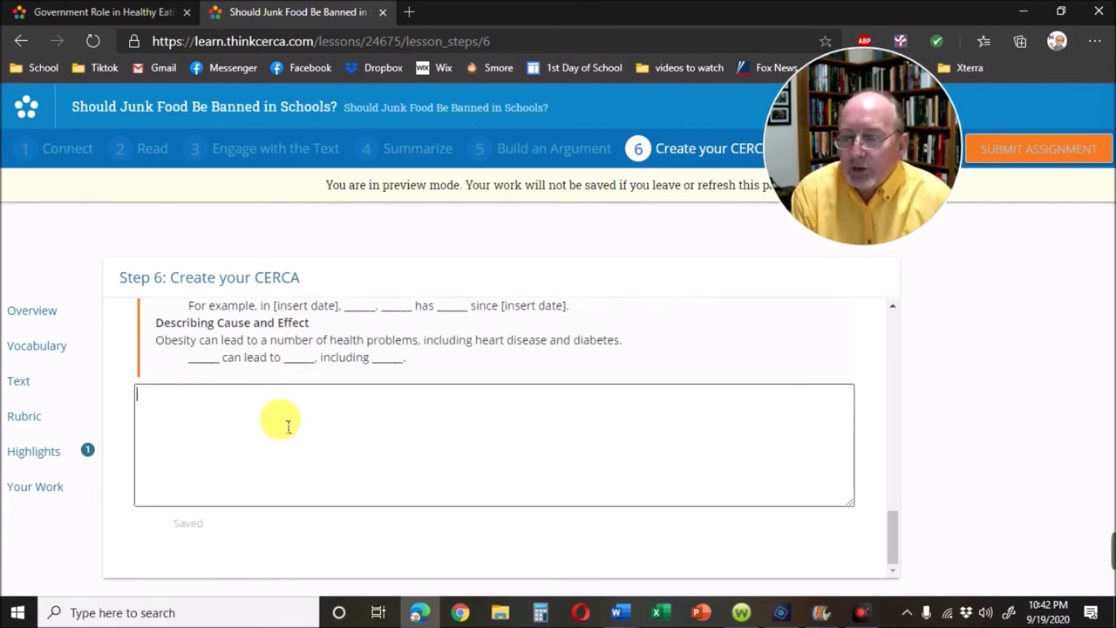
scroll(406, 399, up, 5)
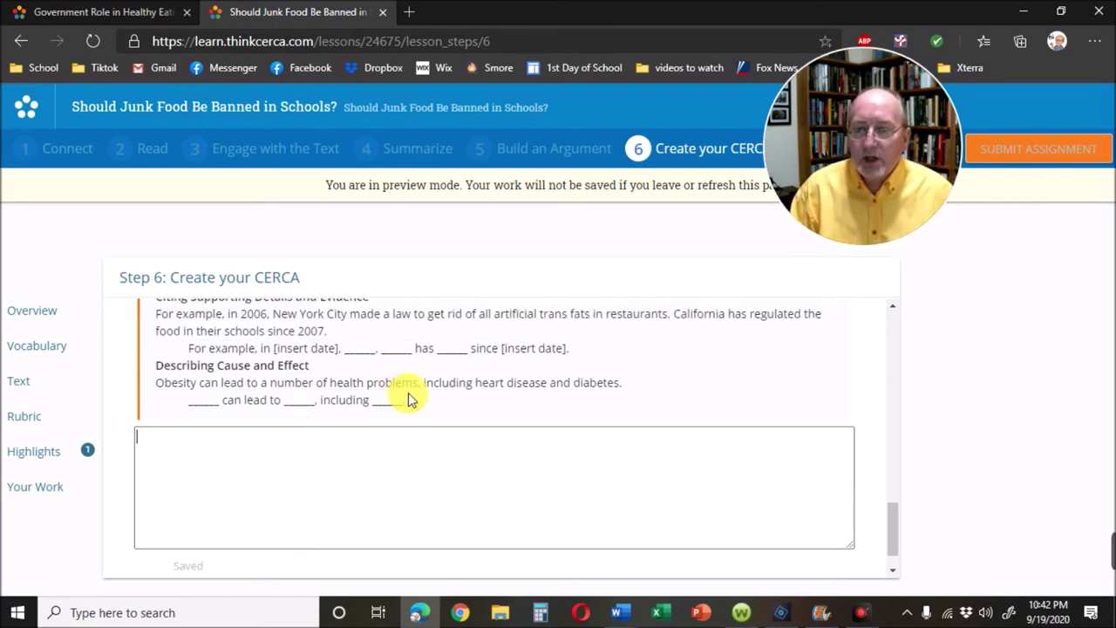
scroll(368, 375, up, 1)
scroll(369, 369, down, 5)
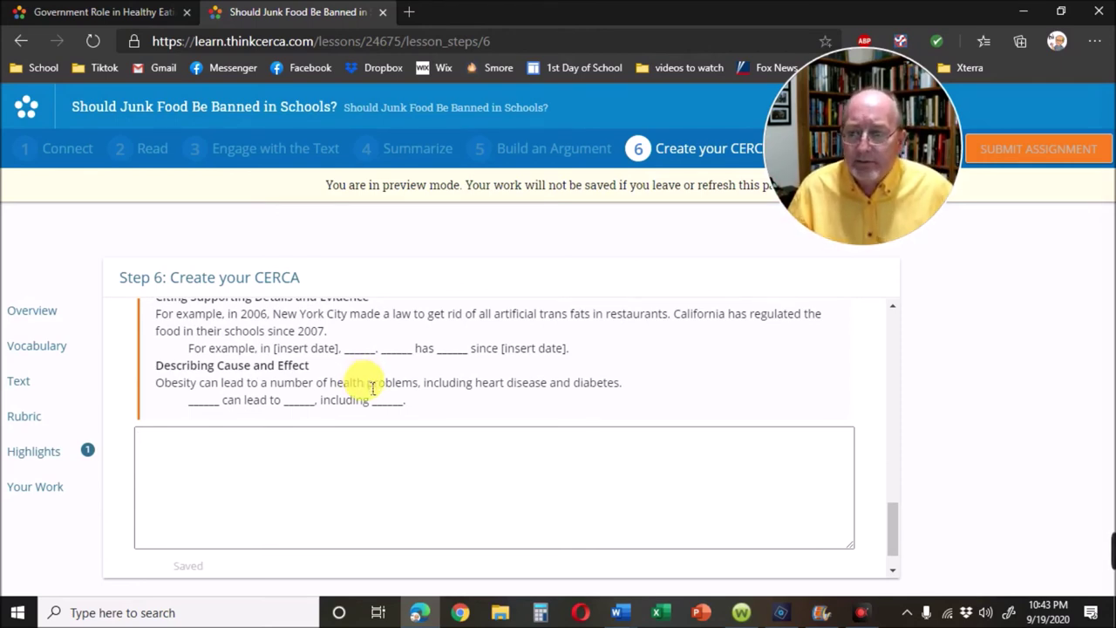
Open the collected work beside the CERCA draft and copy all argument items into the draft
click(42, 488)
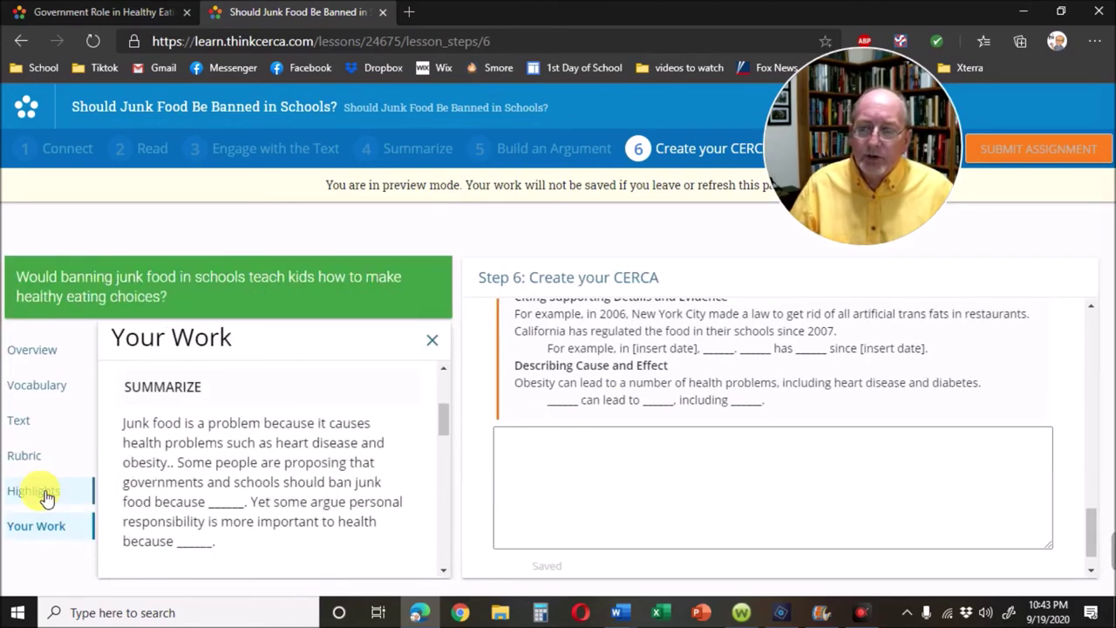
scroll(232, 438, down, 2)
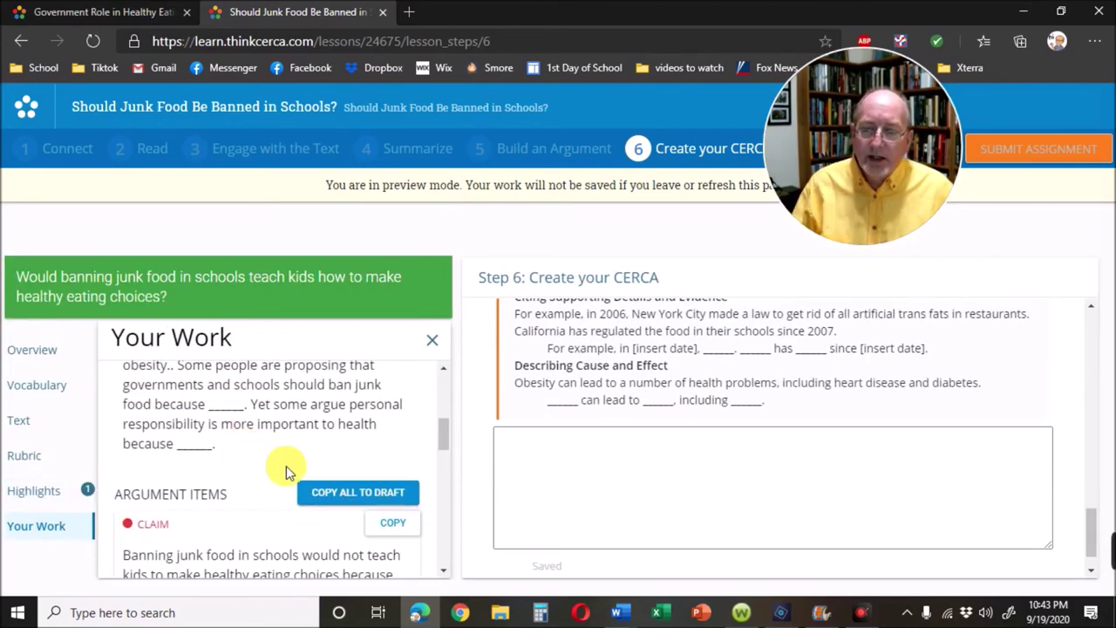
click(340, 495)
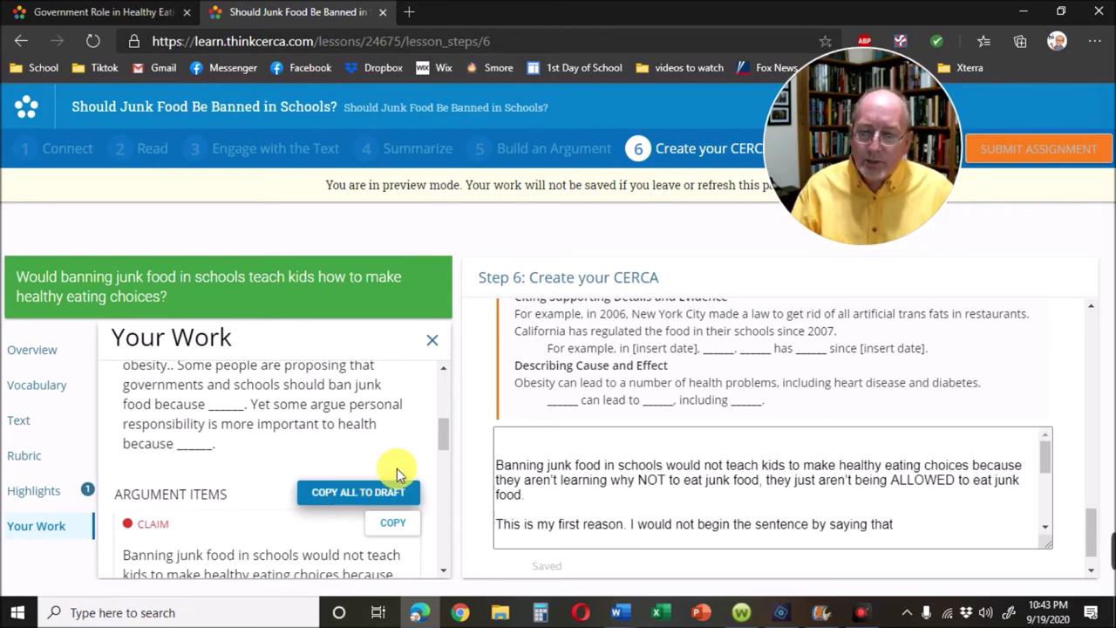
scroll(369, 443, up, 2)
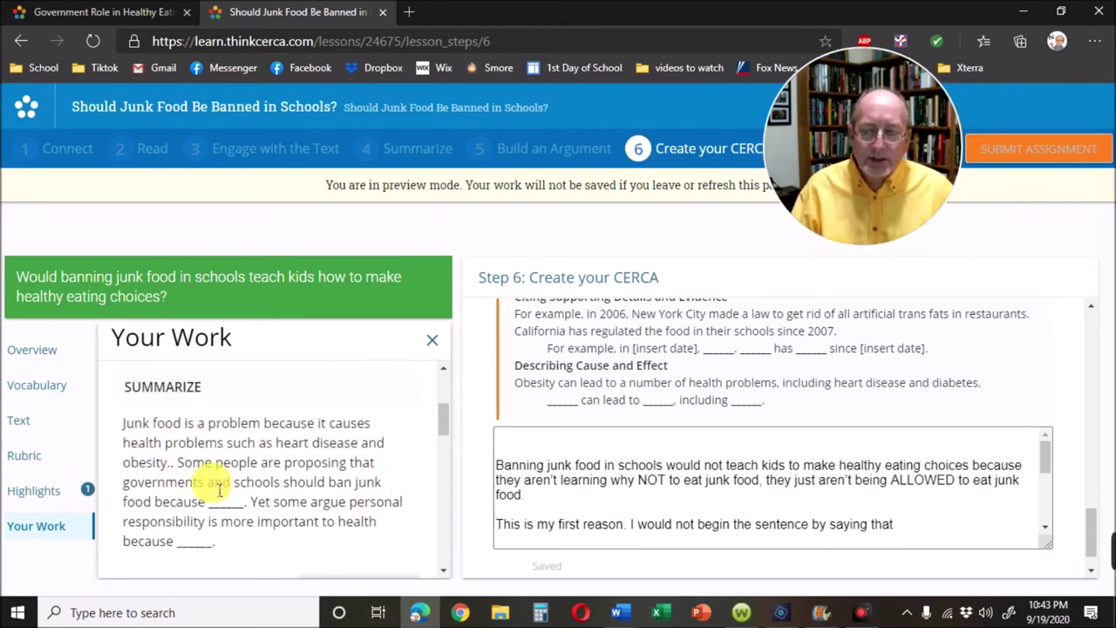
Close the collected work and paste the introduction combining the Connect, Summarize and claim text at the start of the CERCA draft
click(598, 516)
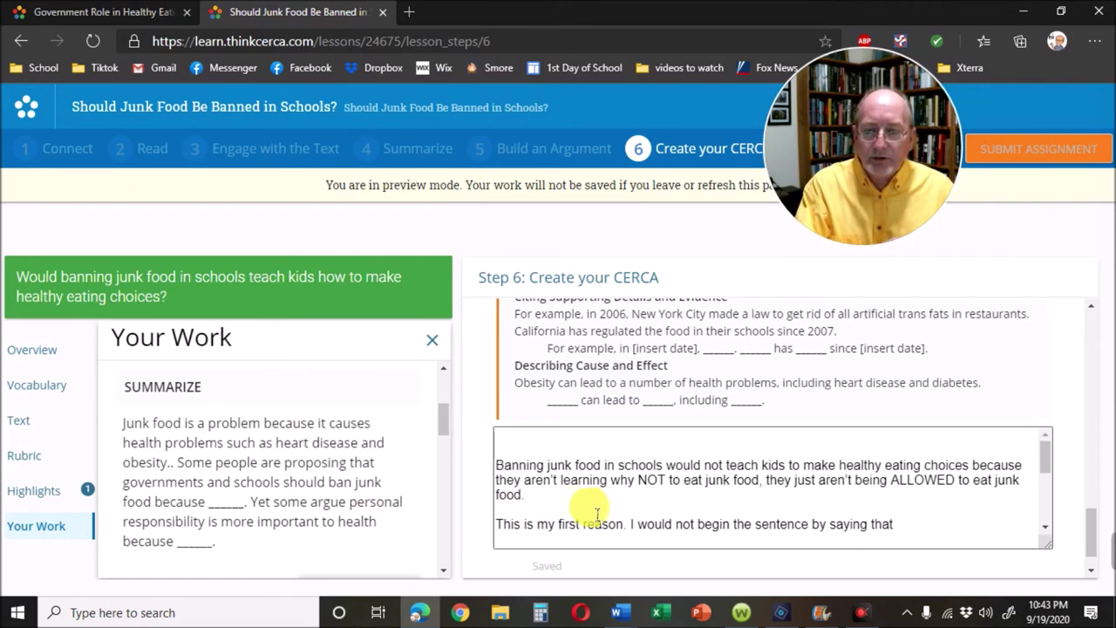
drag(443, 420, 443, 388)
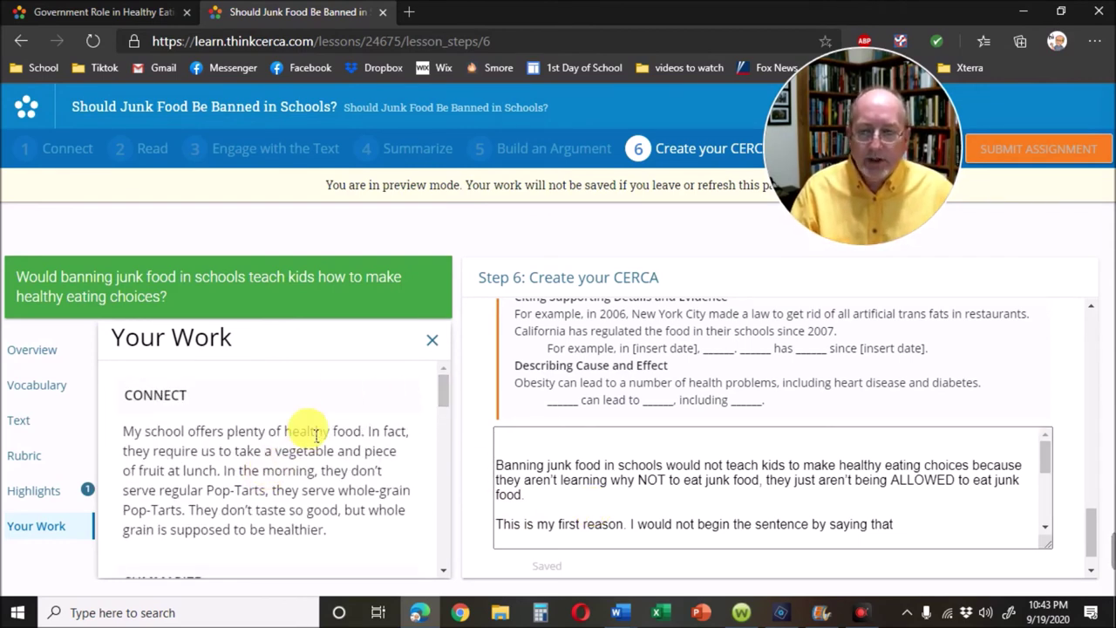
click(432, 340)
click(406, 436)
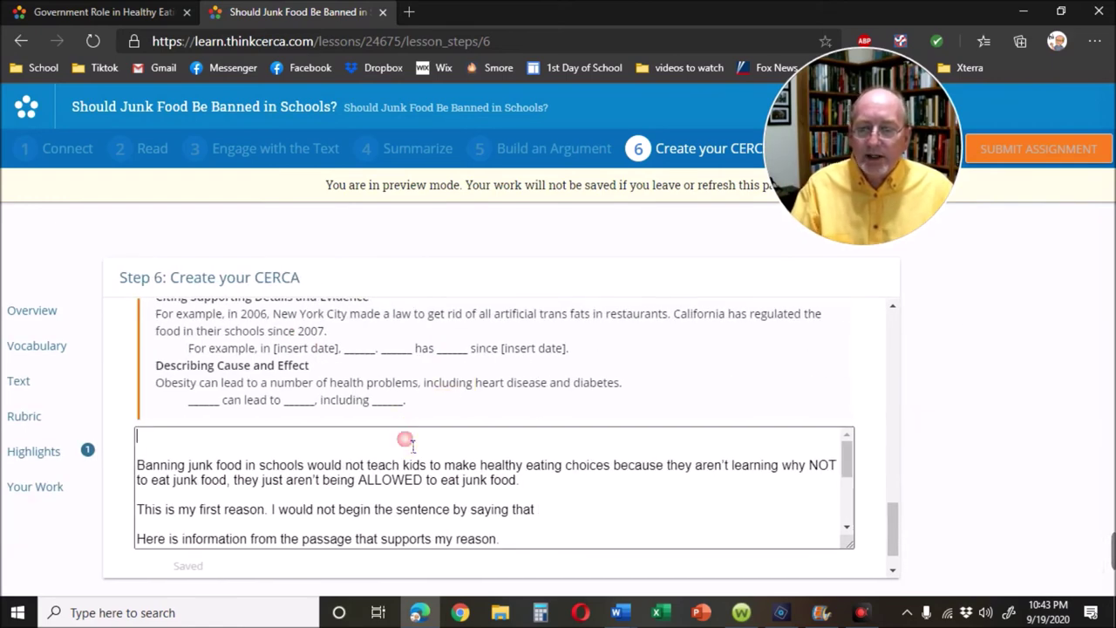
key(ctrl+v)
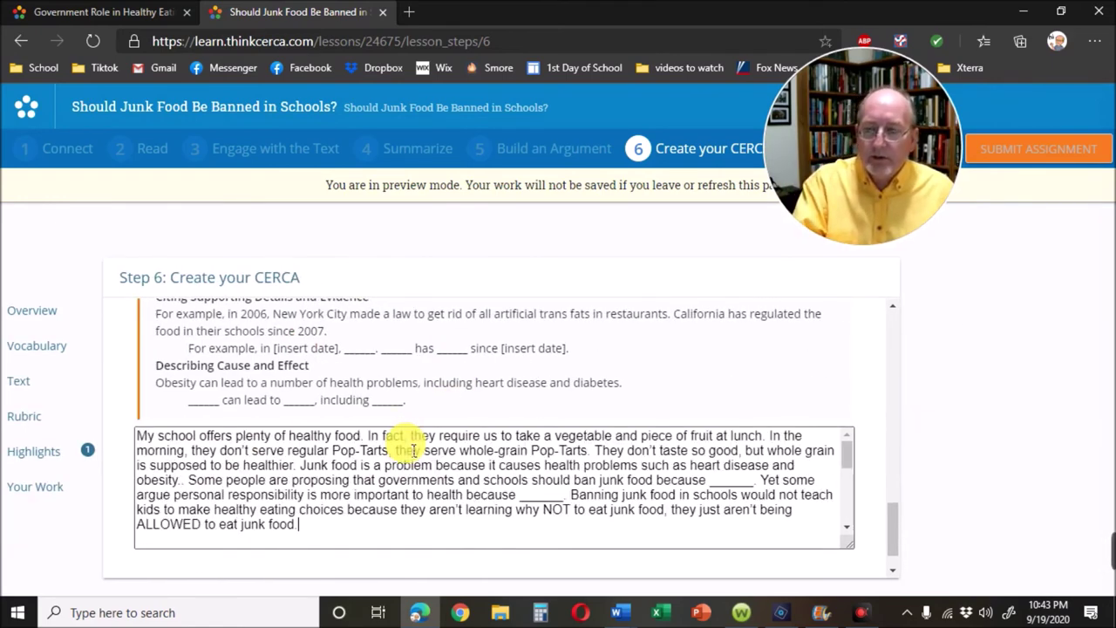
Remove the repeated claim about banning junk food that follows the pasted introduction, keeping the claim once as the introduction's last sentence
scroll(277, 482, down, 1)
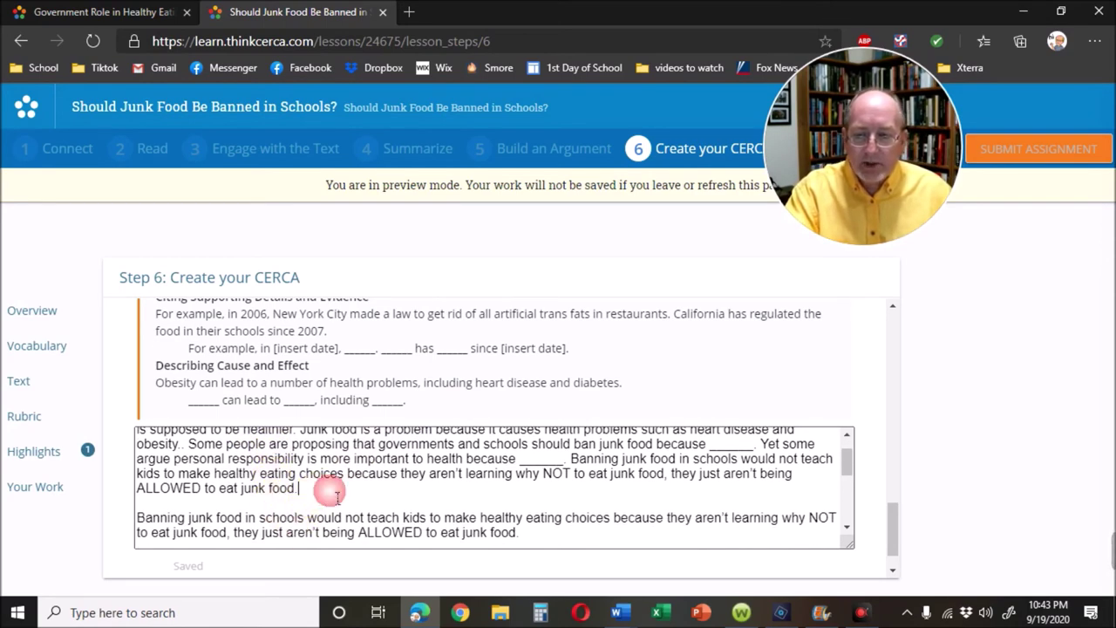
key(Delete)
key(Delete)
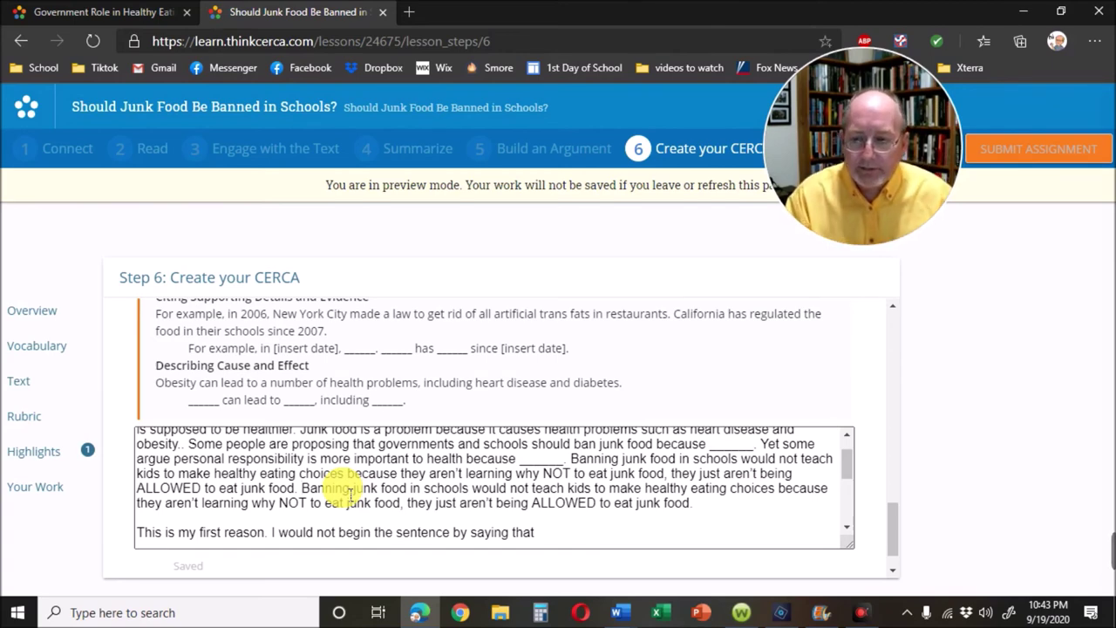
scroll(349, 494, up, 2)
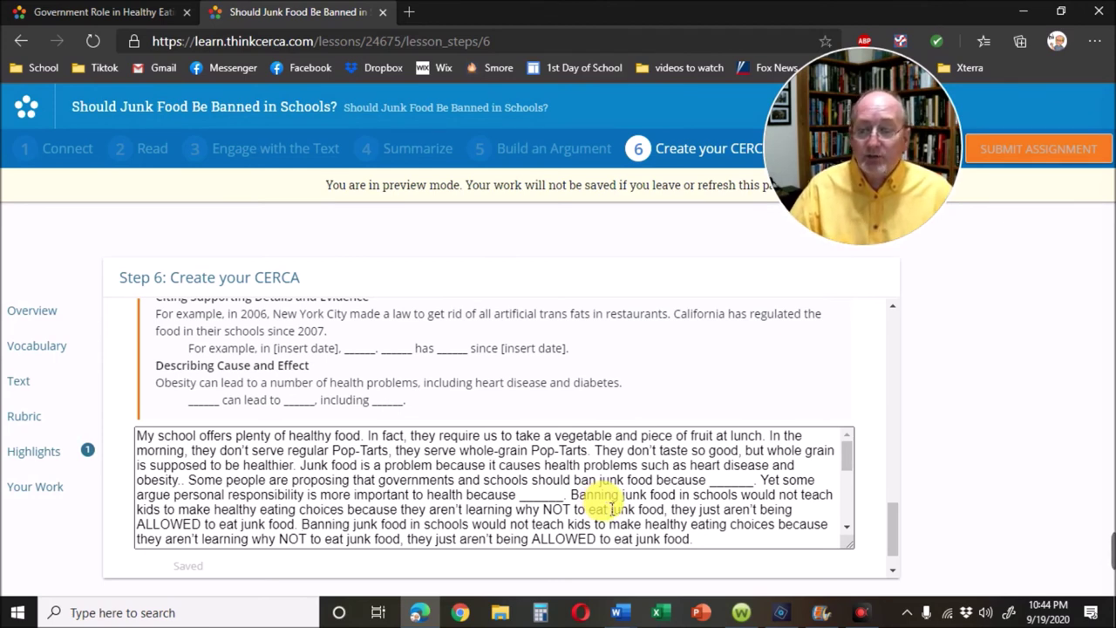
scroll(611, 510, down, 1)
shift+click(685, 521)
key(BackSpace)
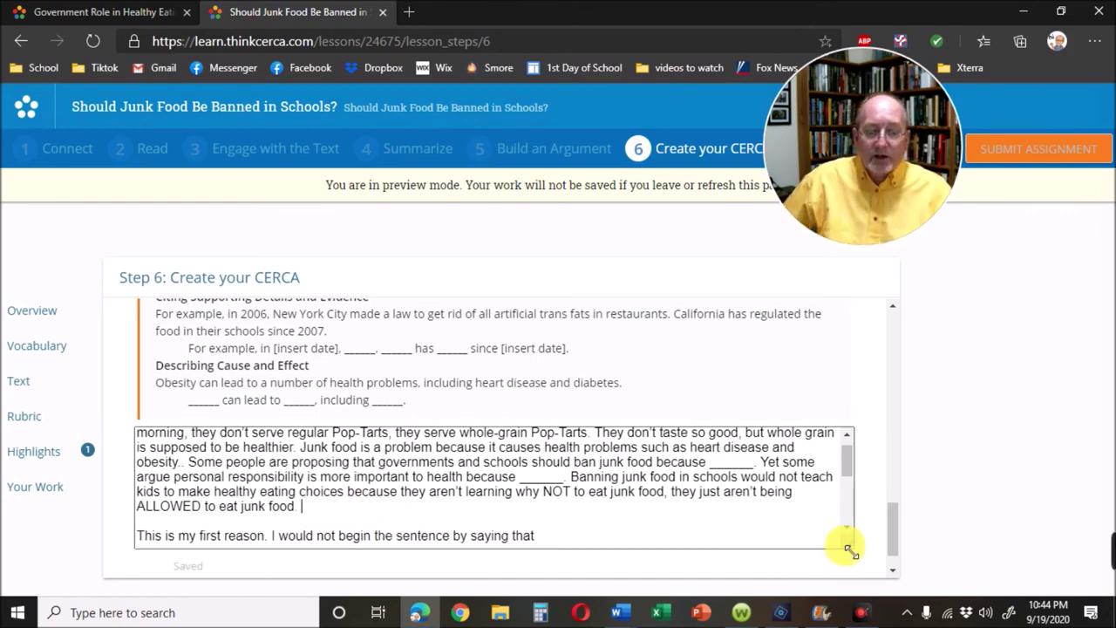
Enlarge the CERCA draft box so the reasons, evidence, reasoning and counterargument fit in view together
drag(848, 549, 855, 580)
scroll(785, 502, down, 2)
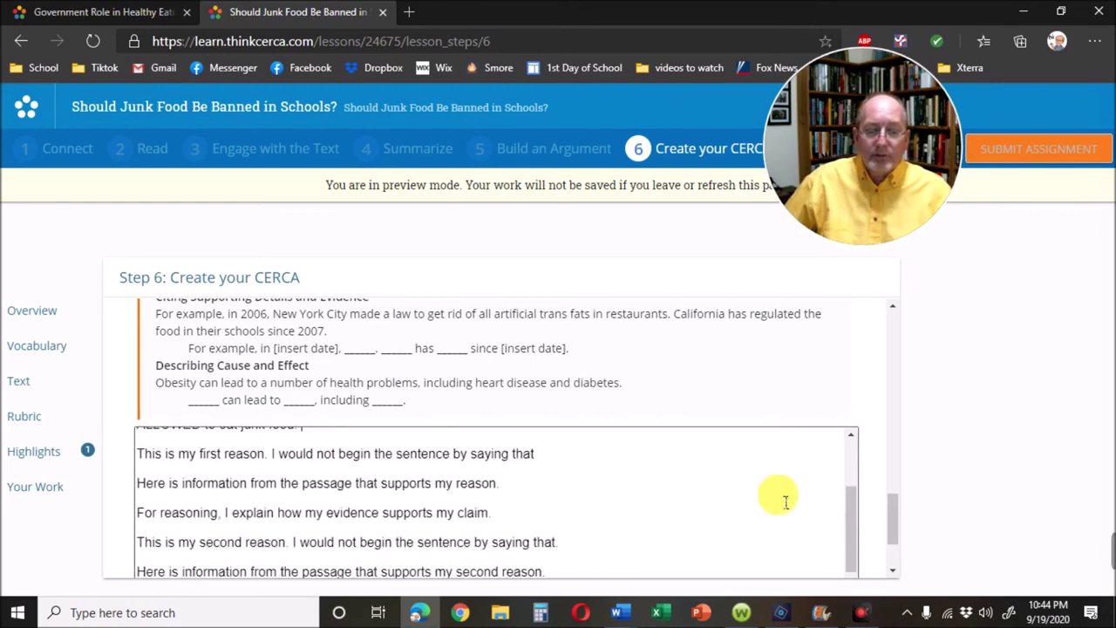
scroll(872, 475, down, 3)
drag(861, 509, 858, 562)
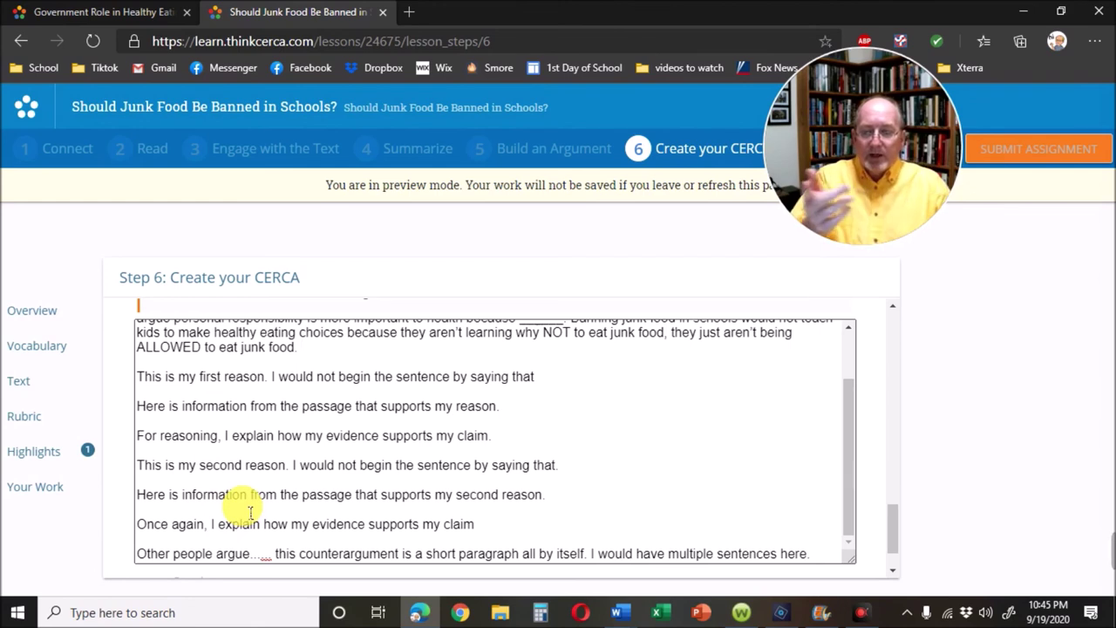
End the first reason's sentence with a period and join the reason, its evidence and its reasoning into one paragraph
click(548, 377)
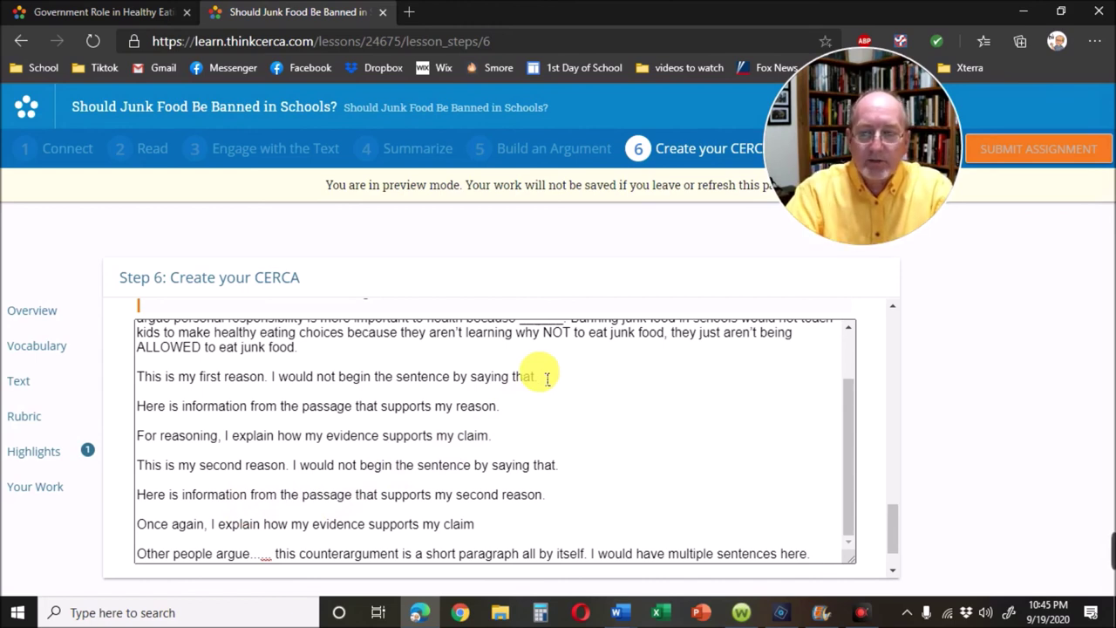
key(Delete)
key(Delete)
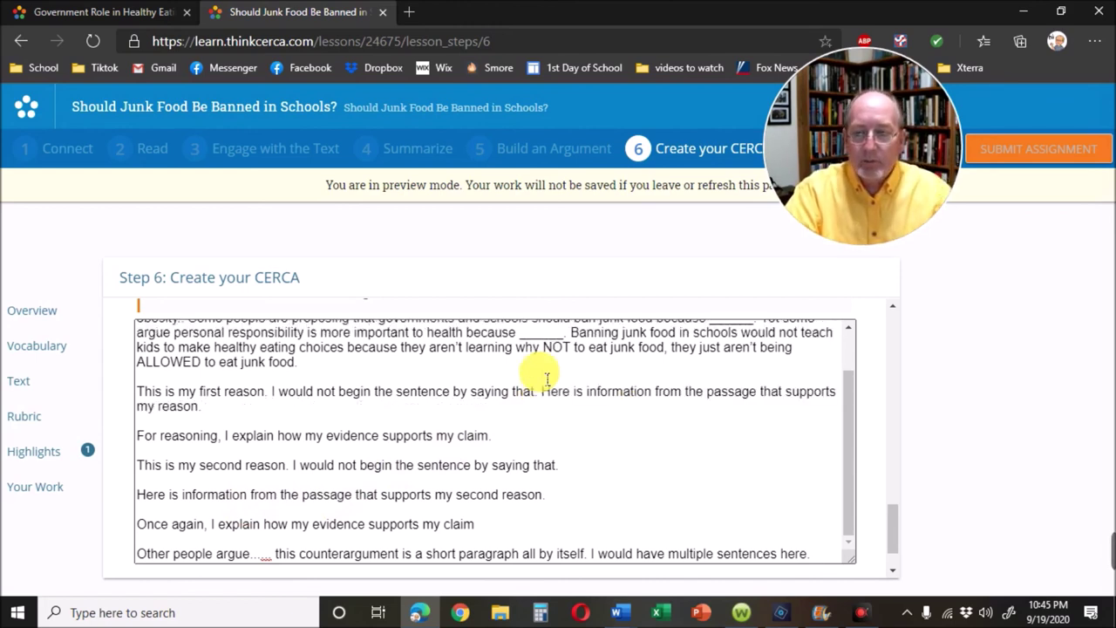
key(Down)
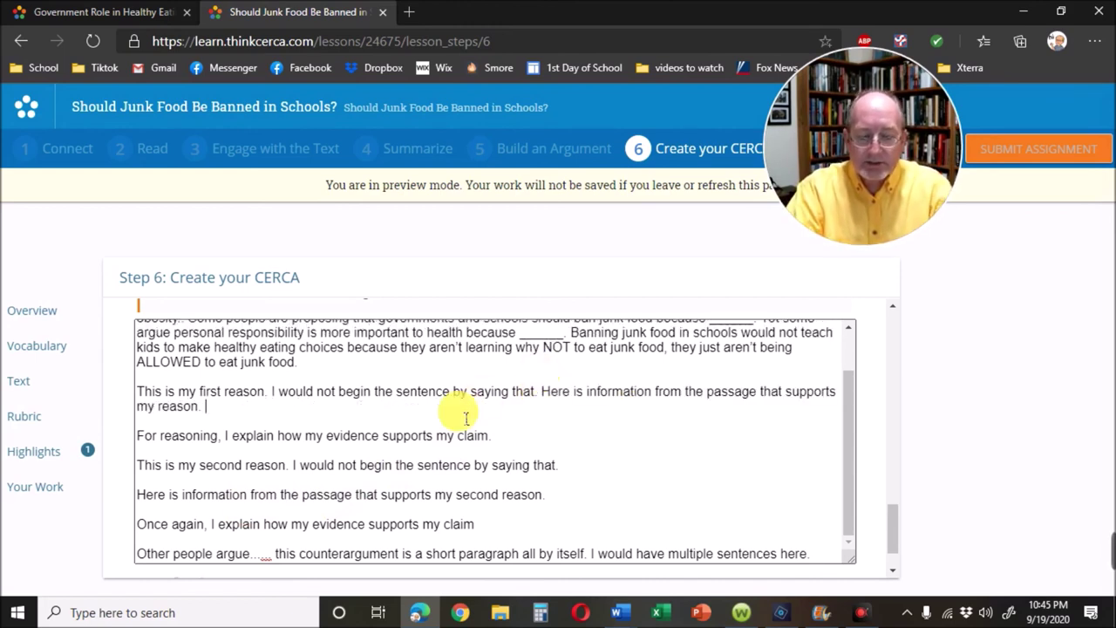
key(Delete)
key(Delete)
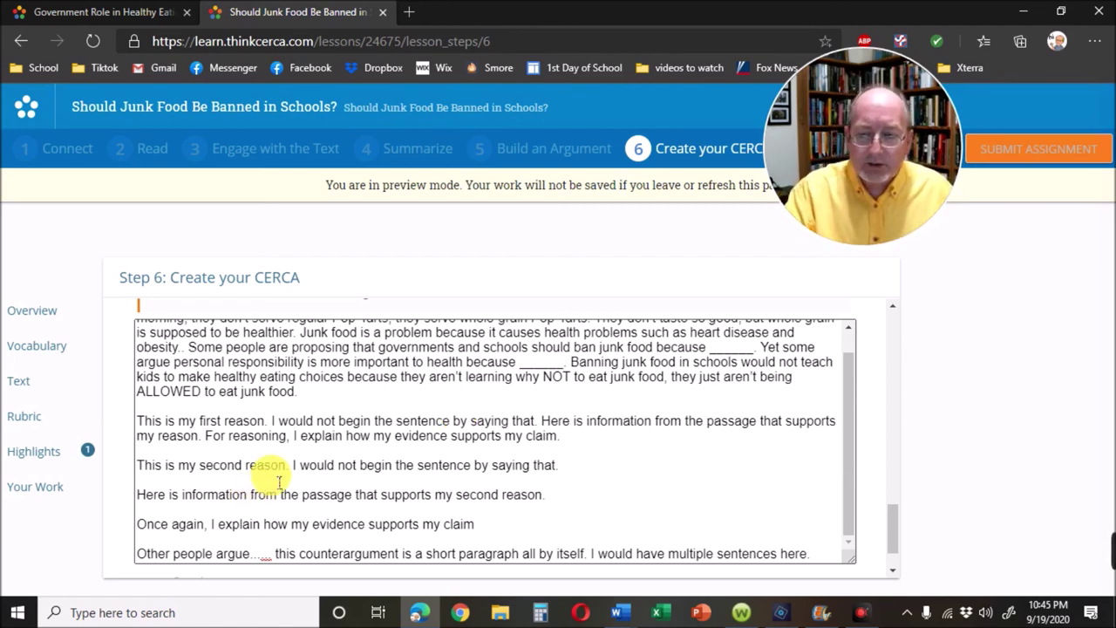
Join the second reason, its supporting passage information and its "Once again" reasoning into one paragraph
click(569, 467)
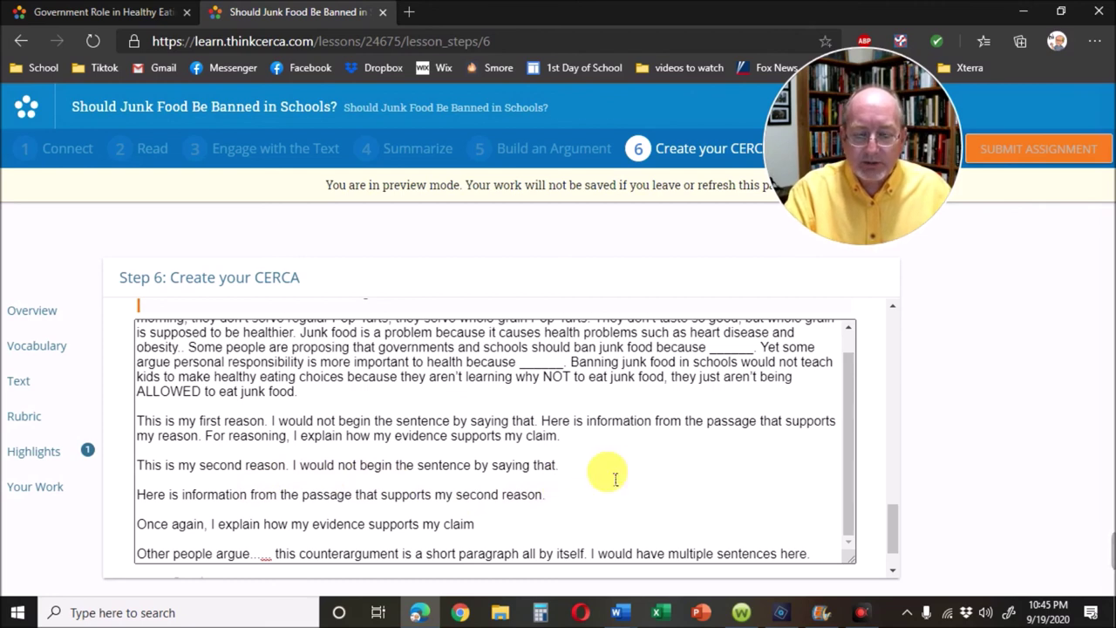
key(Delete)
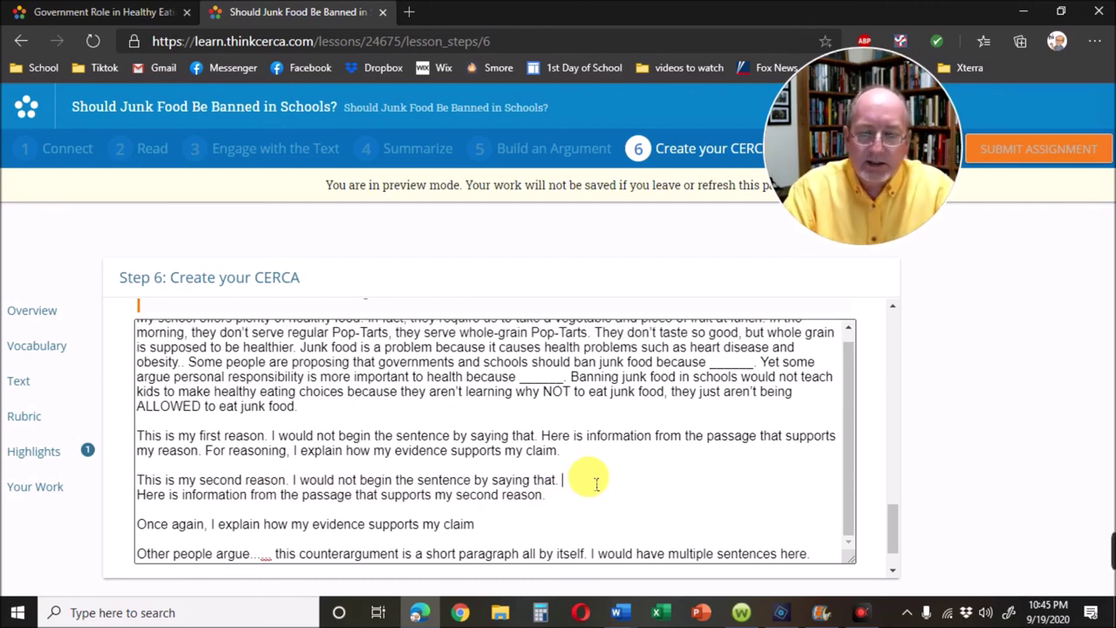
key(BackSpace)
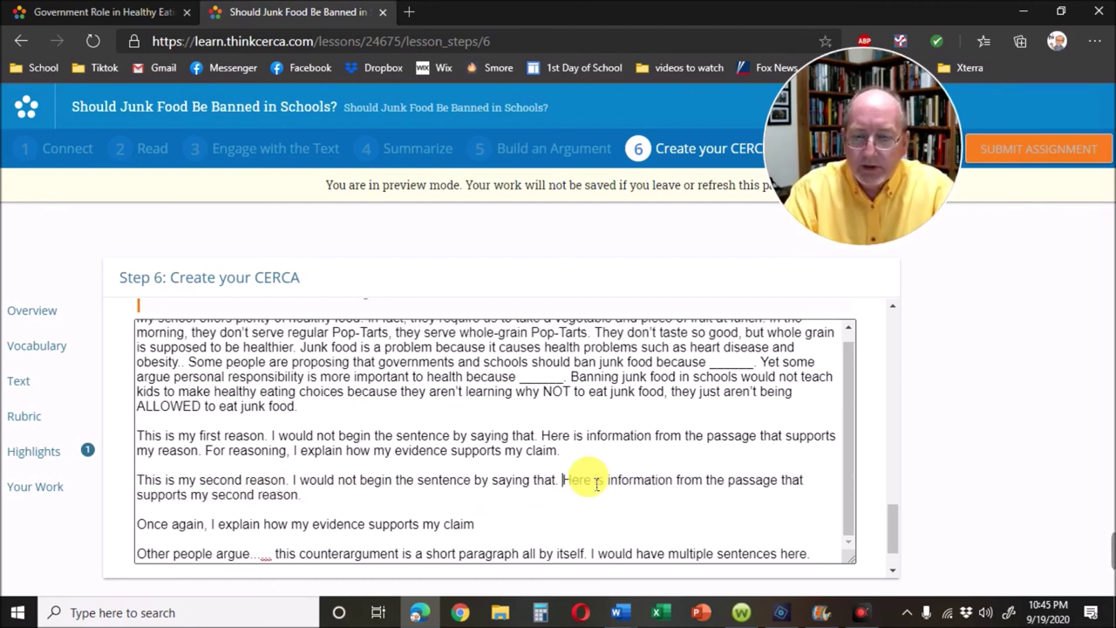
click(469, 502)
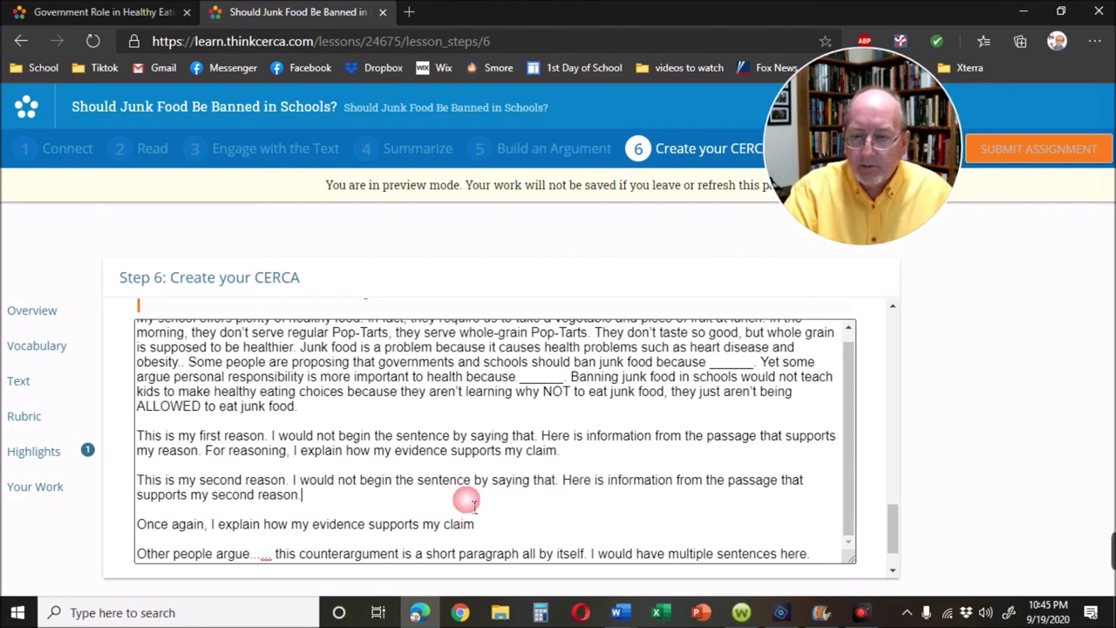
key(Delete)
key(Delete)
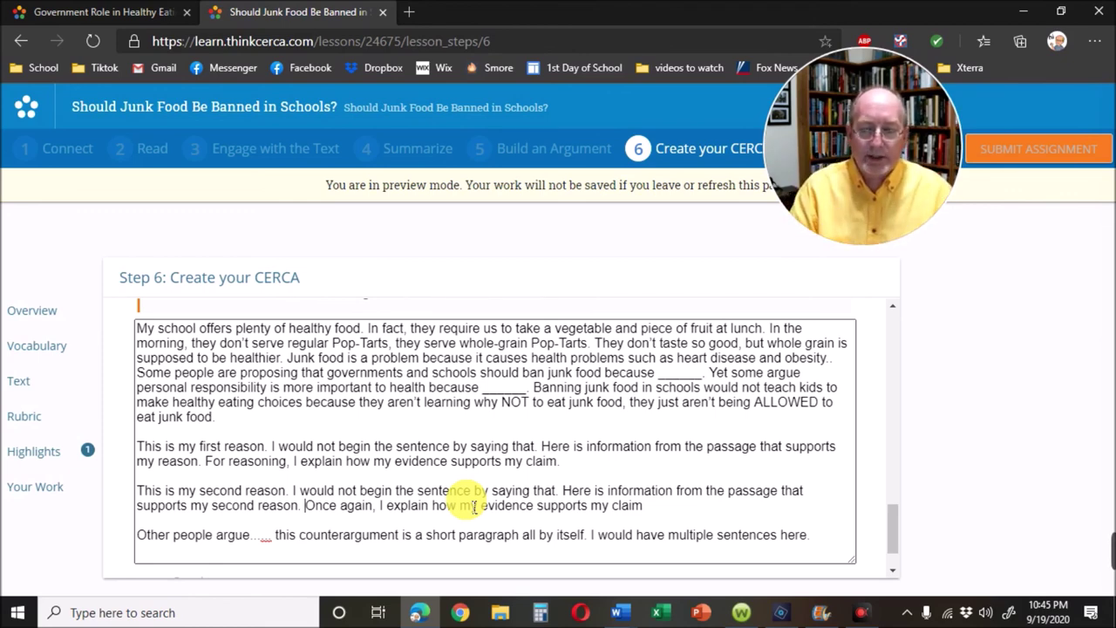
Start a new line after the counterargument paragraph at the end of the draft
scroll(471, 453, down, 2)
click(824, 482)
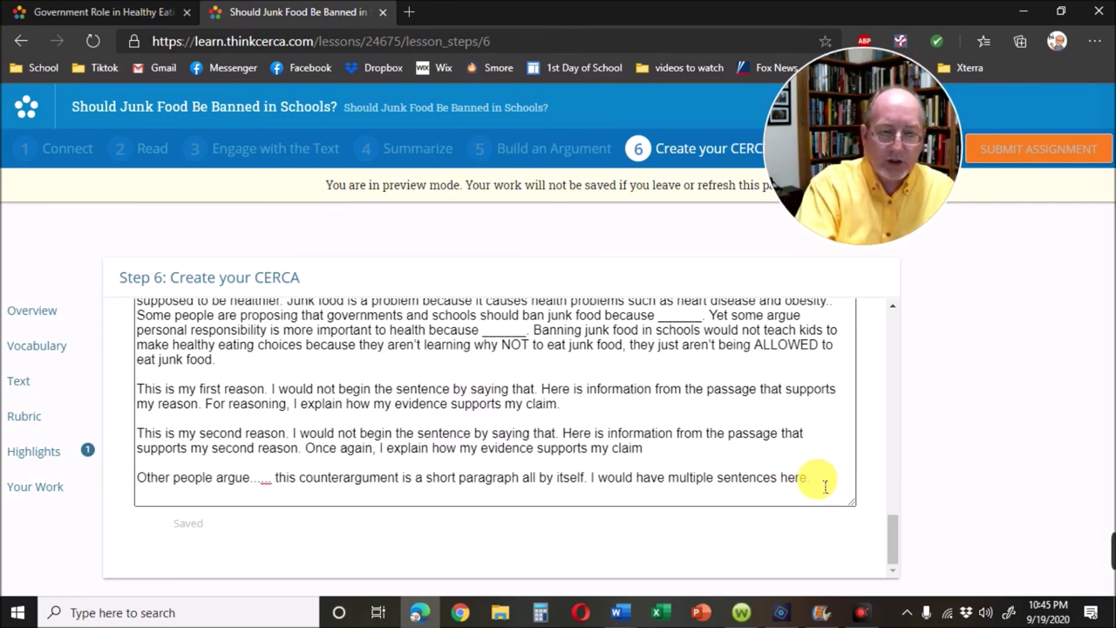
key(Return)
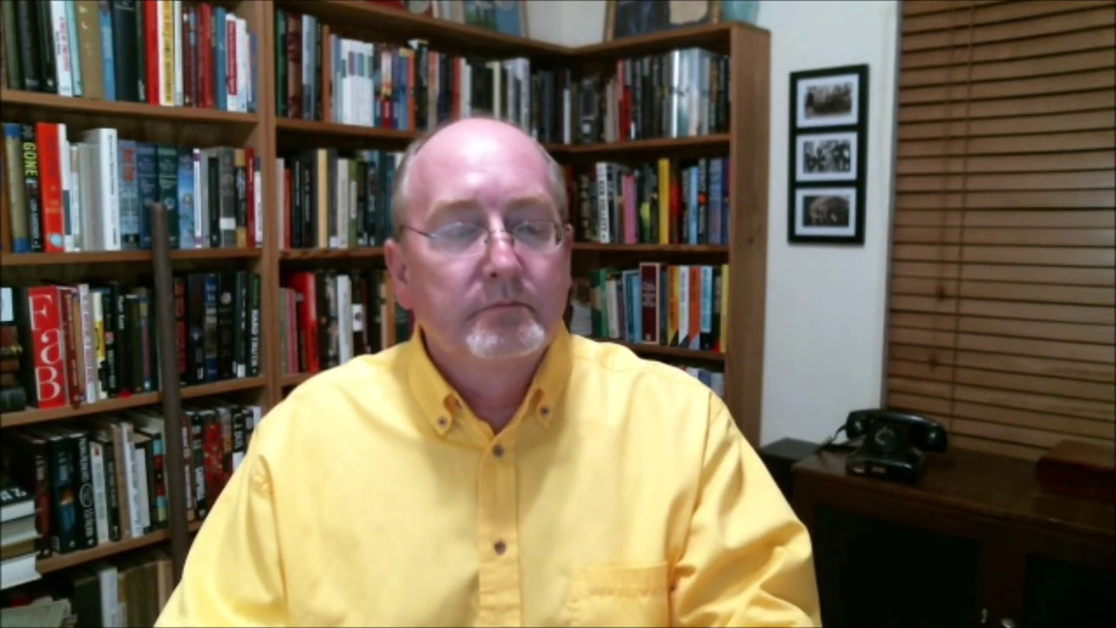